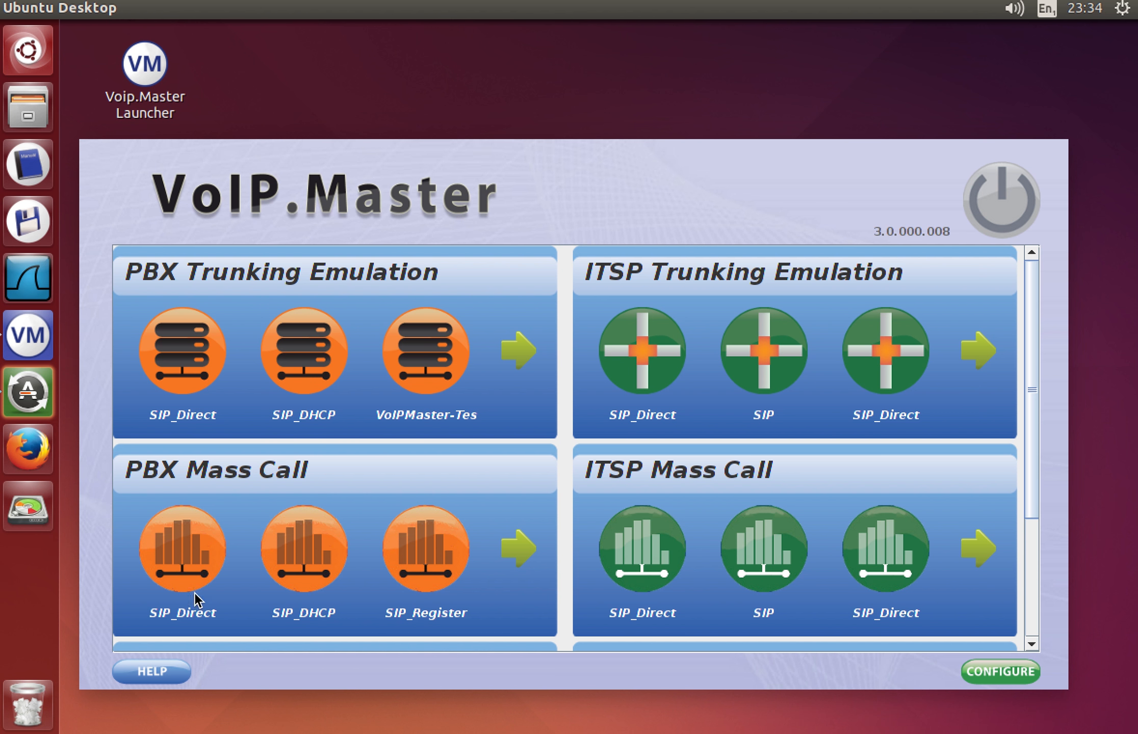
Open the SIP_DHCP test under PBX Mass Call and load the profile VoIPMaster-Test1.cvs into it.
left_click(321, 552)
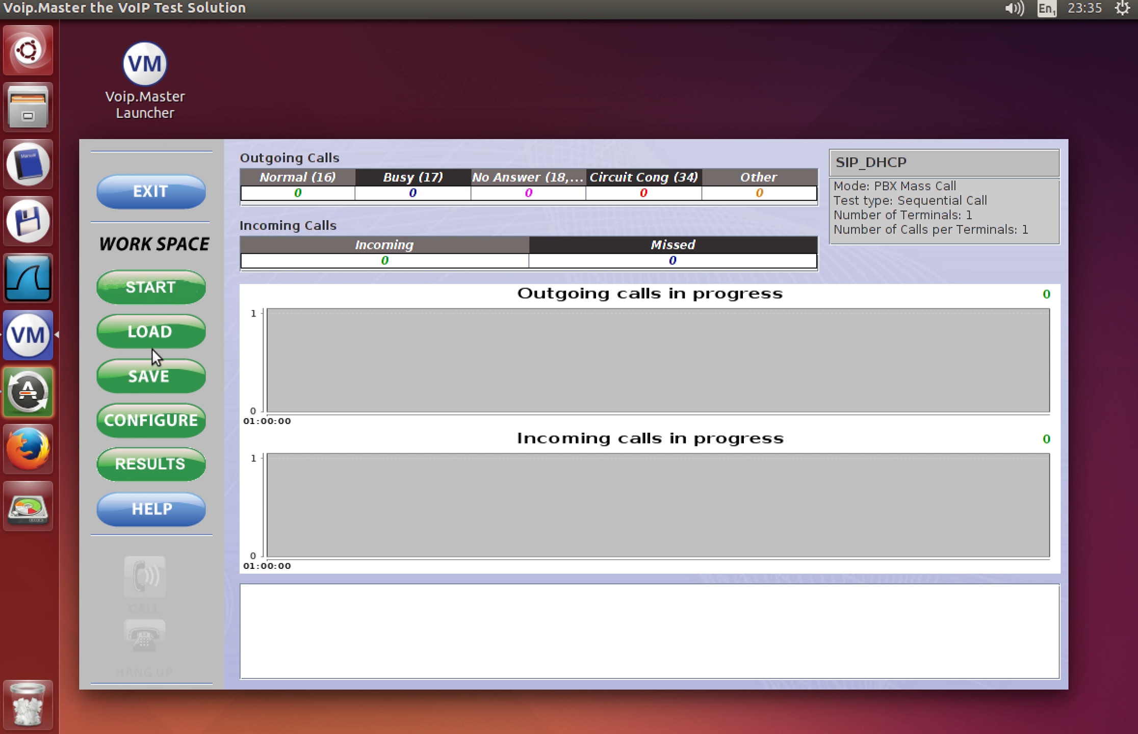
left_click(152, 332)
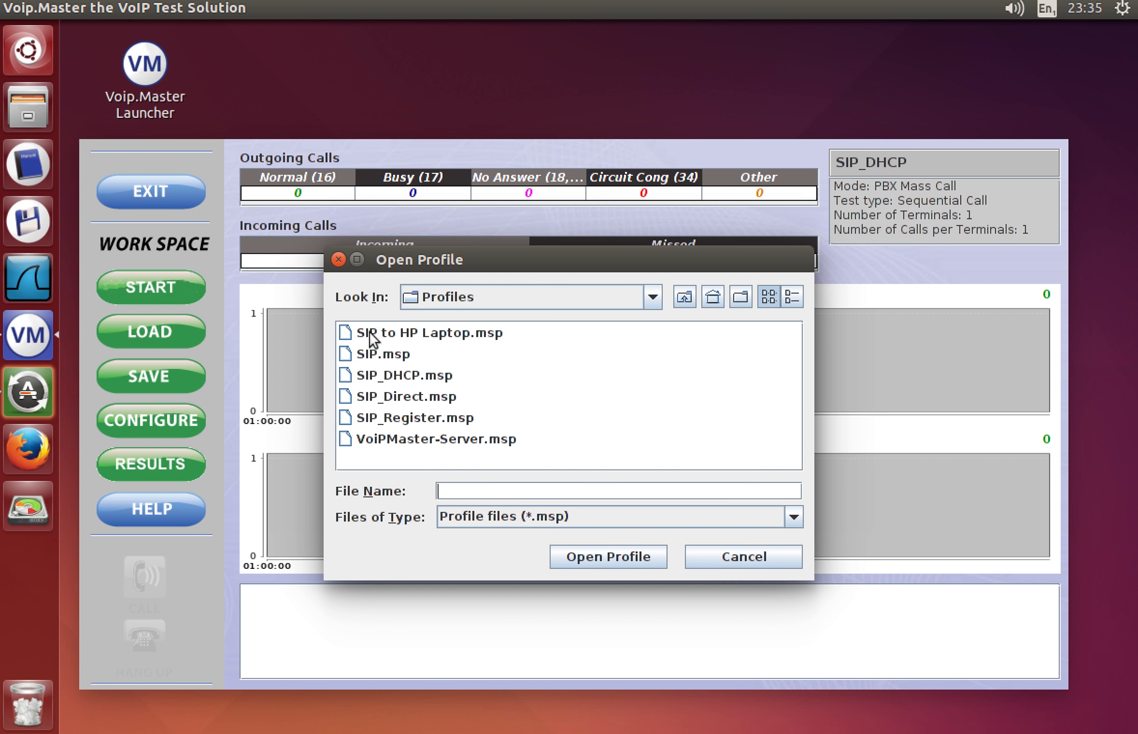
left_click(626, 522)
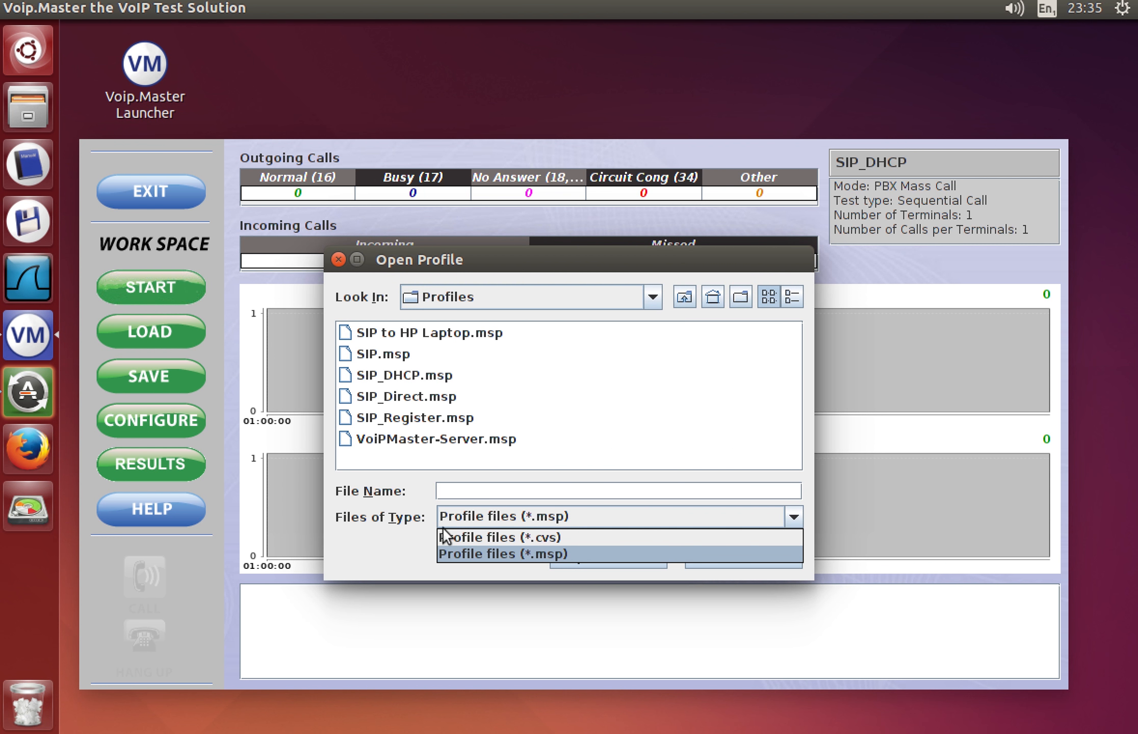
left_click(507, 536)
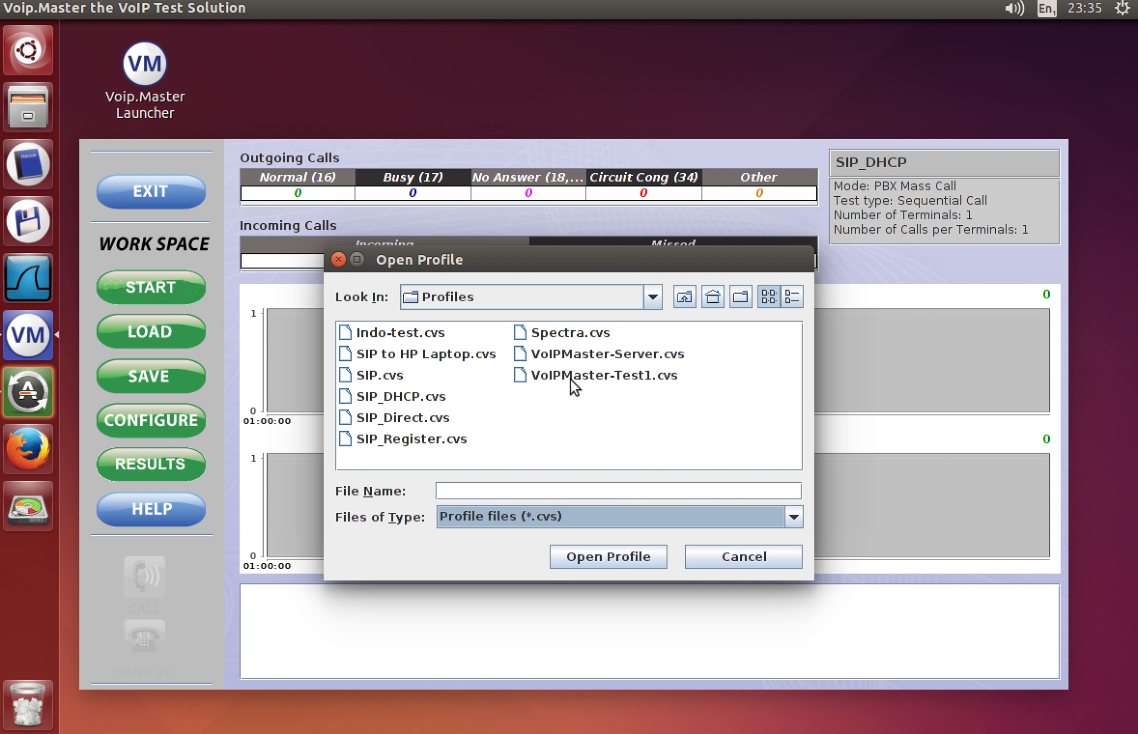
left_click(598, 376)
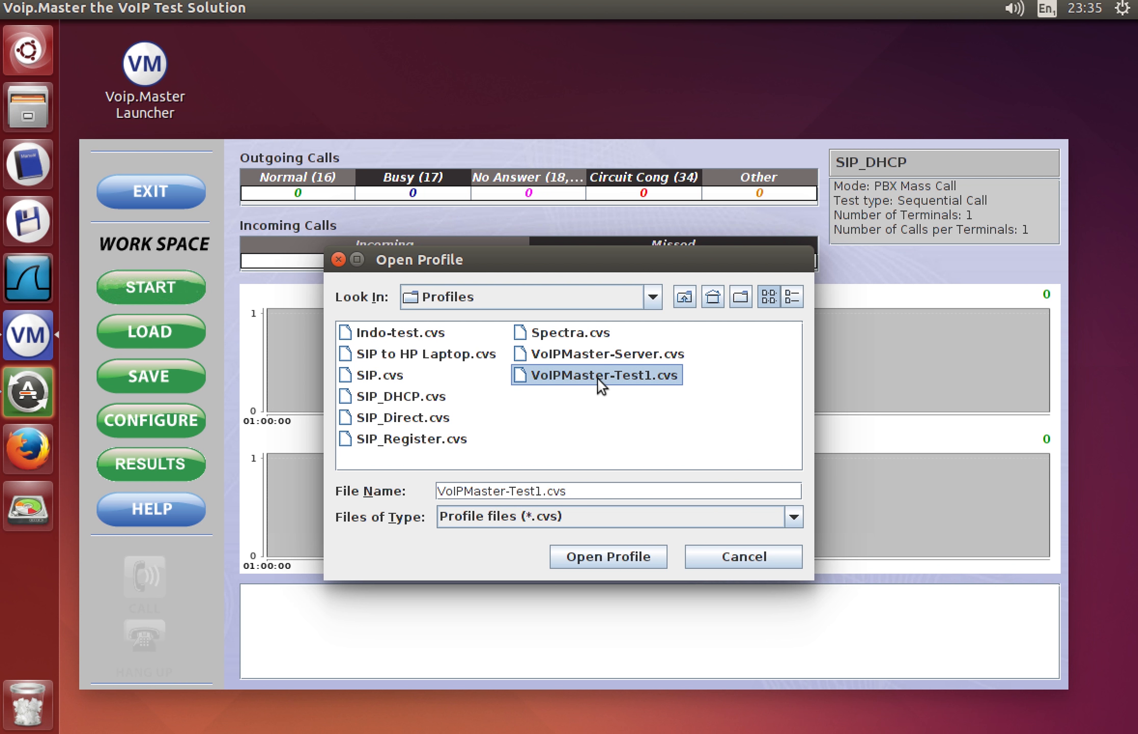
left_click(595, 556)
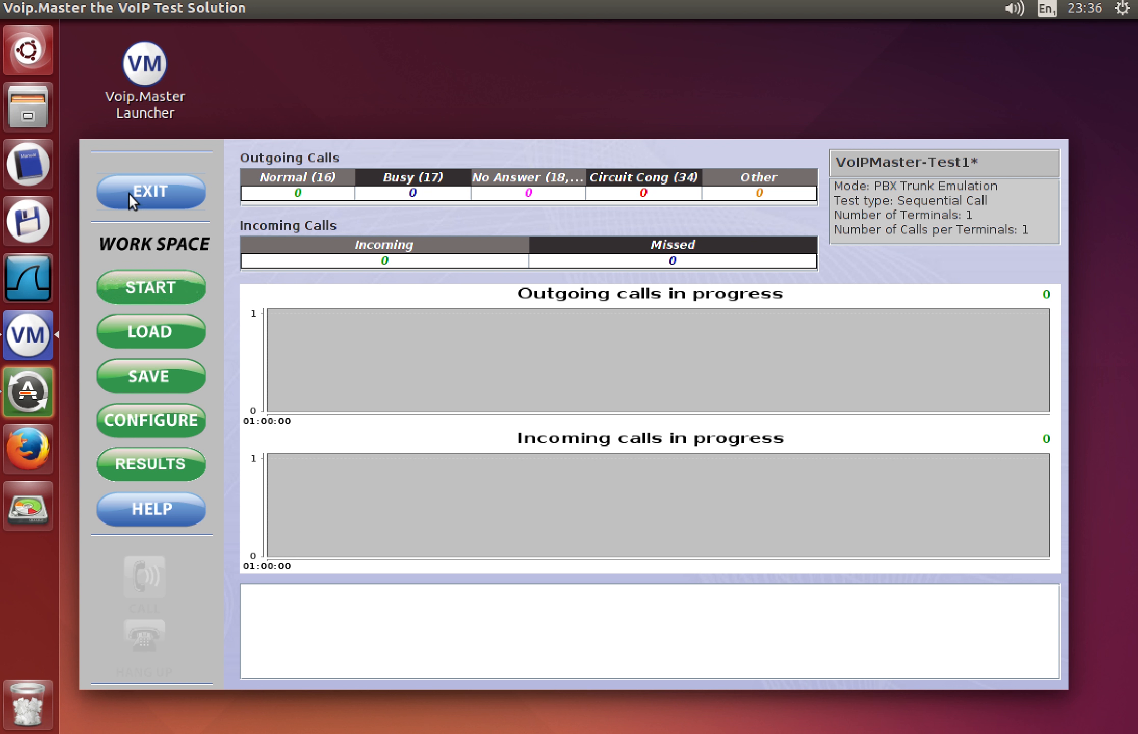
Save the loaded profile as VM Test 1 in the Profiles folder.
left_click(146, 377)
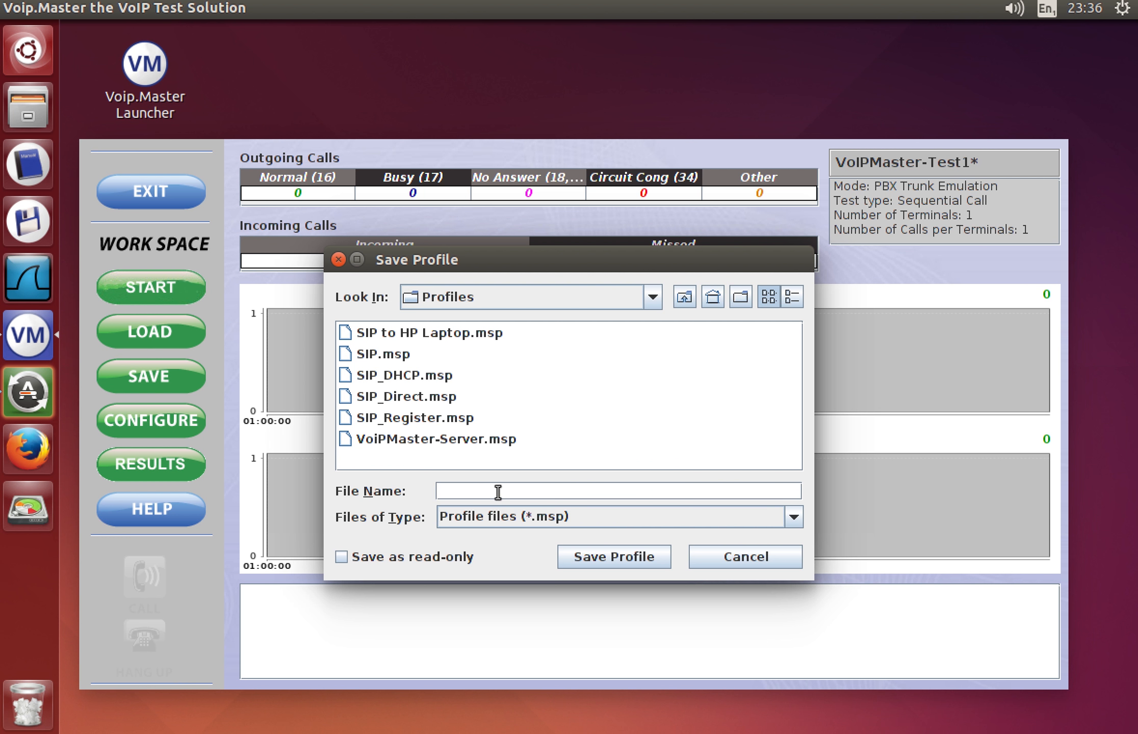
type("VM Test 1")
left_click(600, 555)
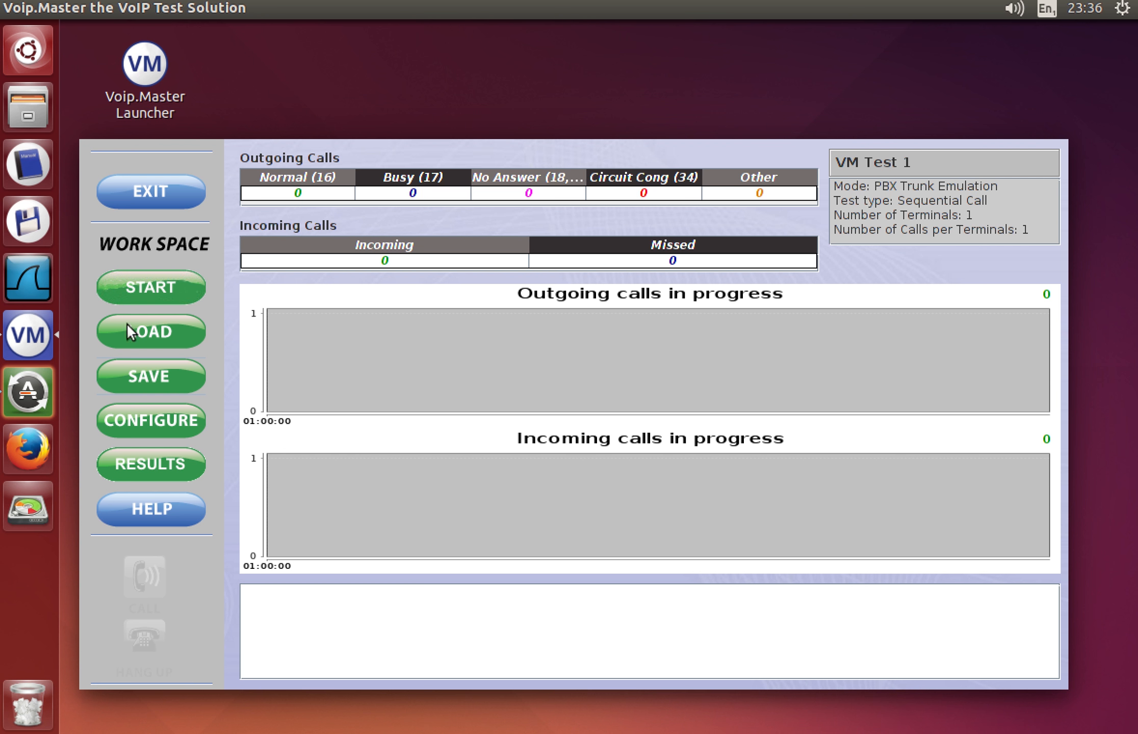
Check the trunk's SIP and registration settings, and set 100 terminals with a 50 msec delay between terminals in the test settings.
left_click(134, 426)
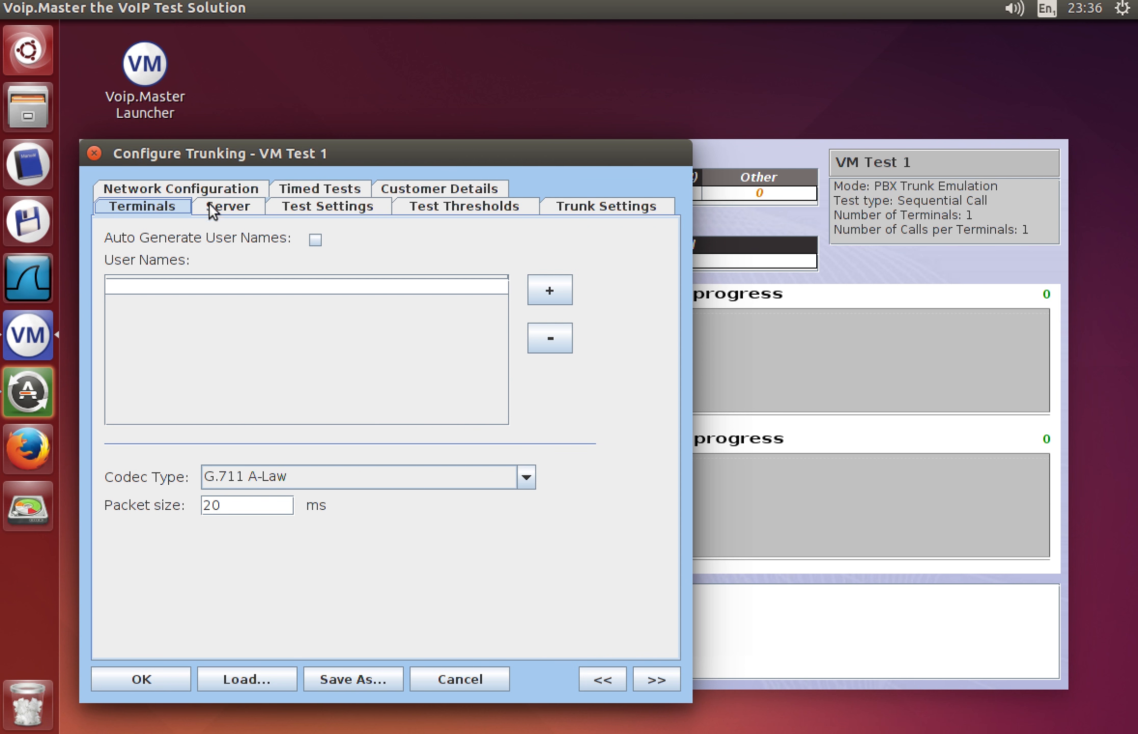
left_click(603, 209)
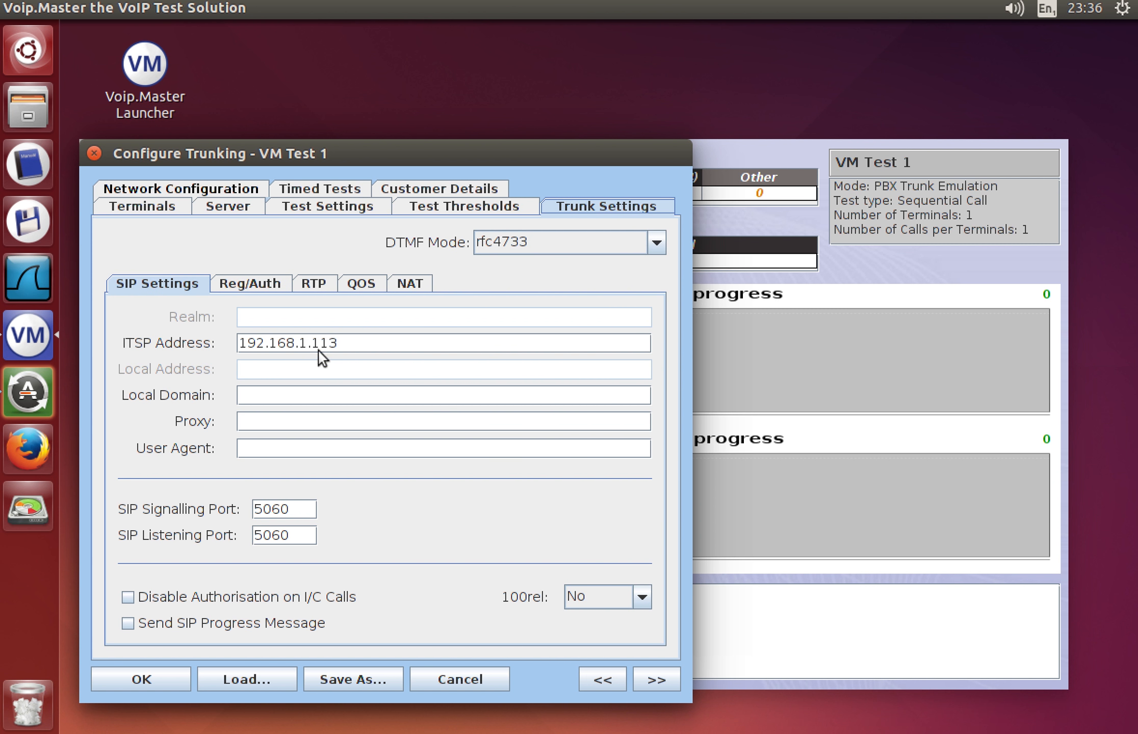
left_click(251, 284)
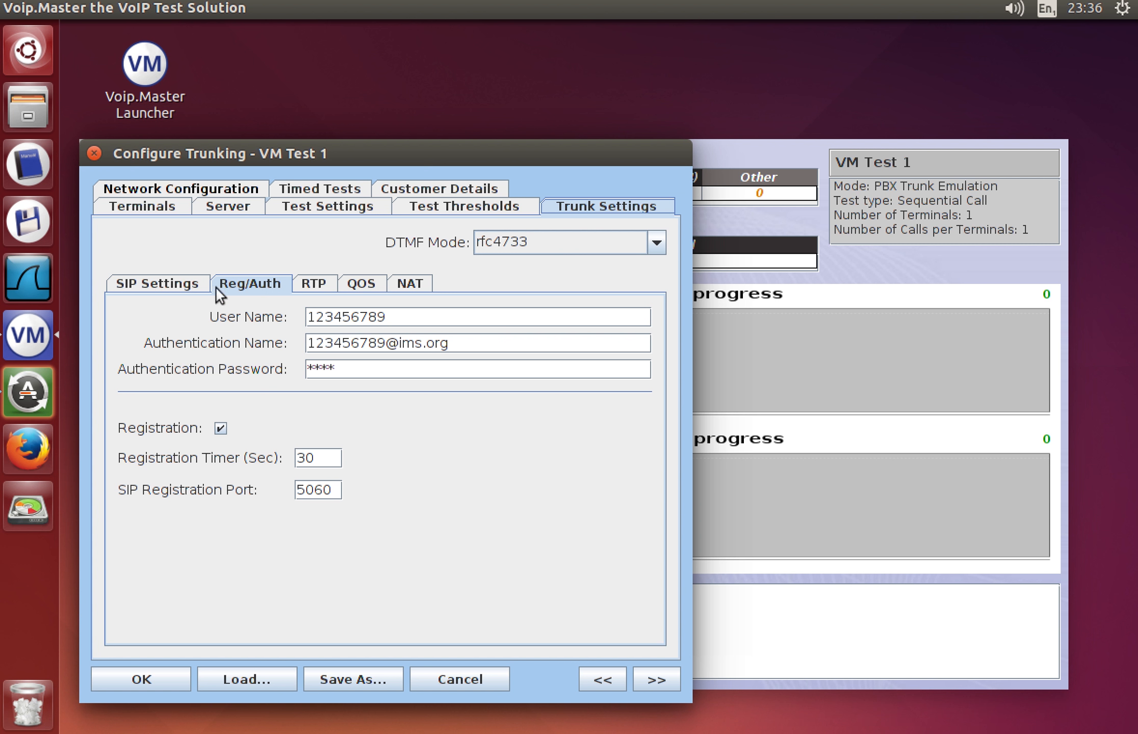
left_click(311, 218)
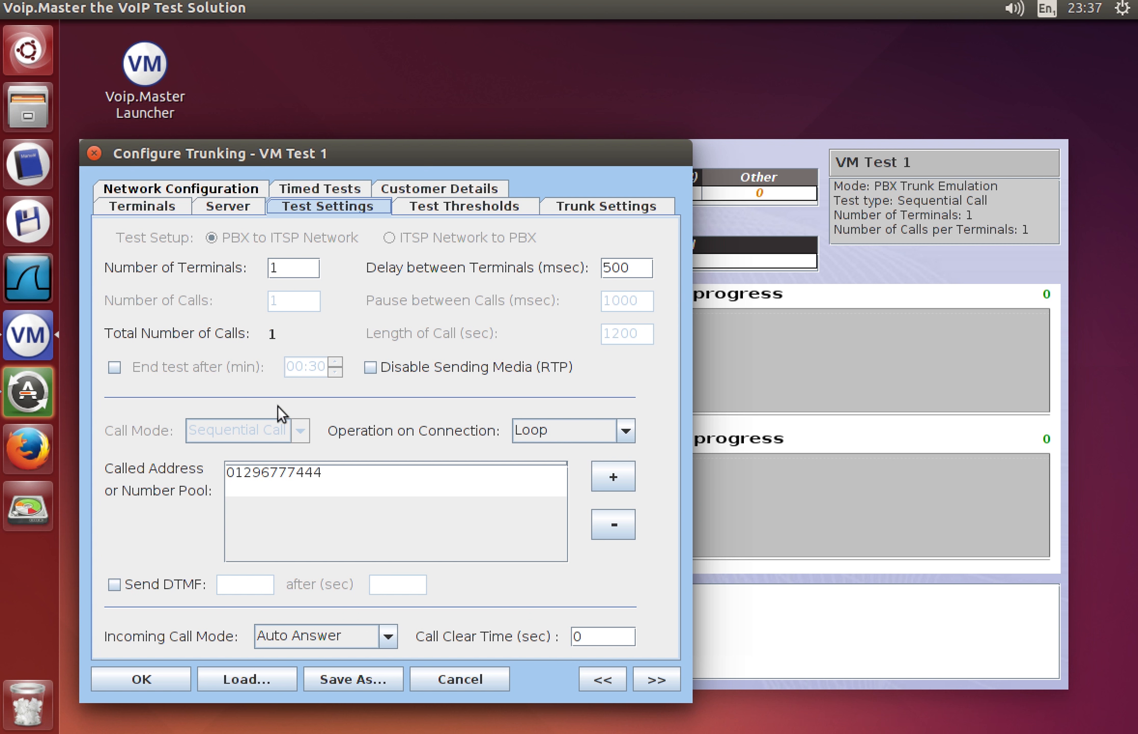
left_click(278, 268)
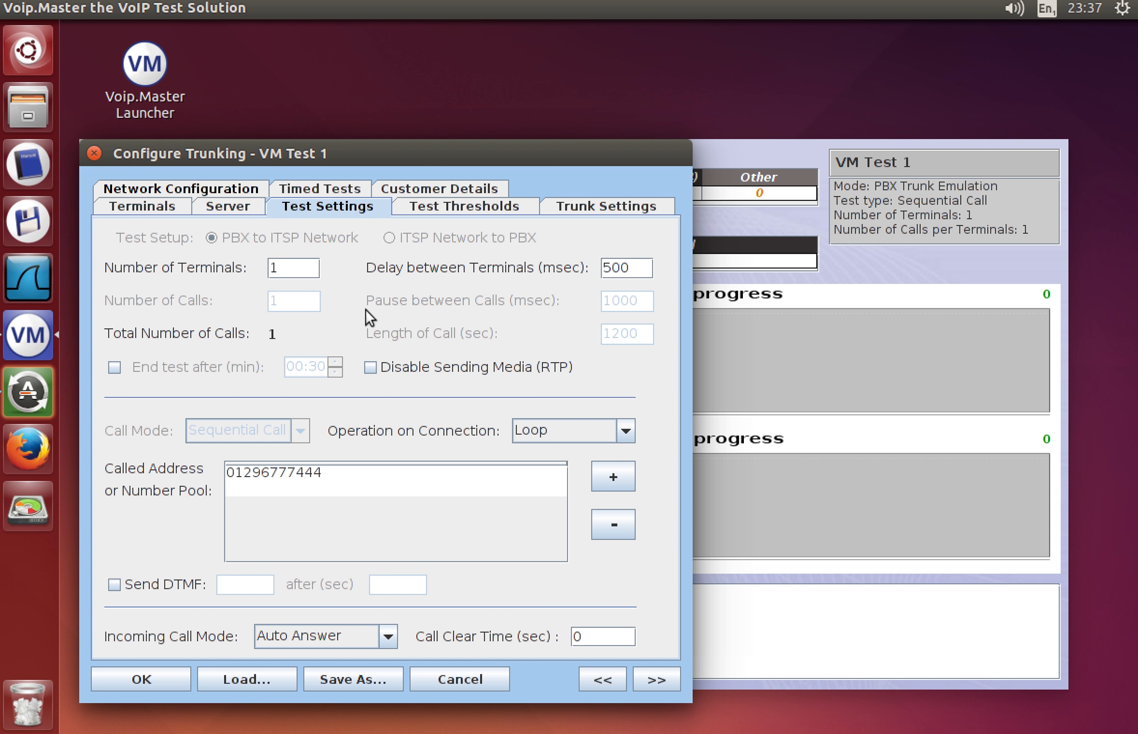
key("BackSpace")
type("100")
left_click(637, 266)
key("BackSpace")
Set the operation on connection to WAV File and apply the trunk configuration.
left_click(595, 437)
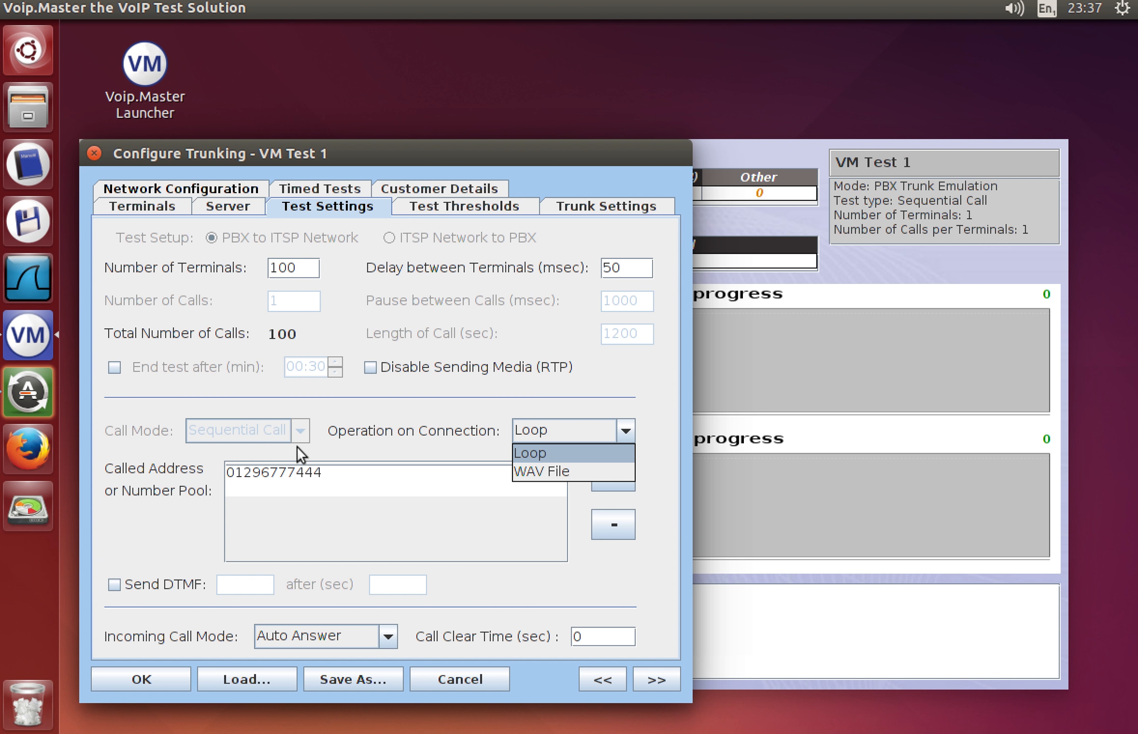
left_click(519, 472)
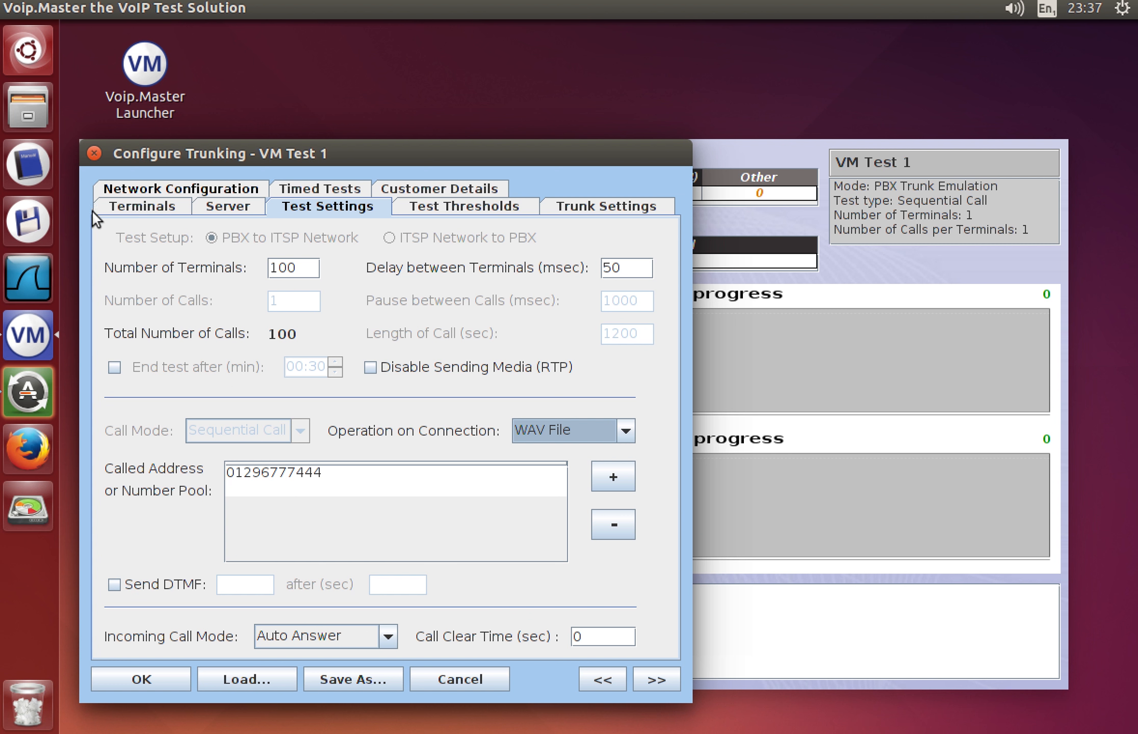
left_click(146, 677)
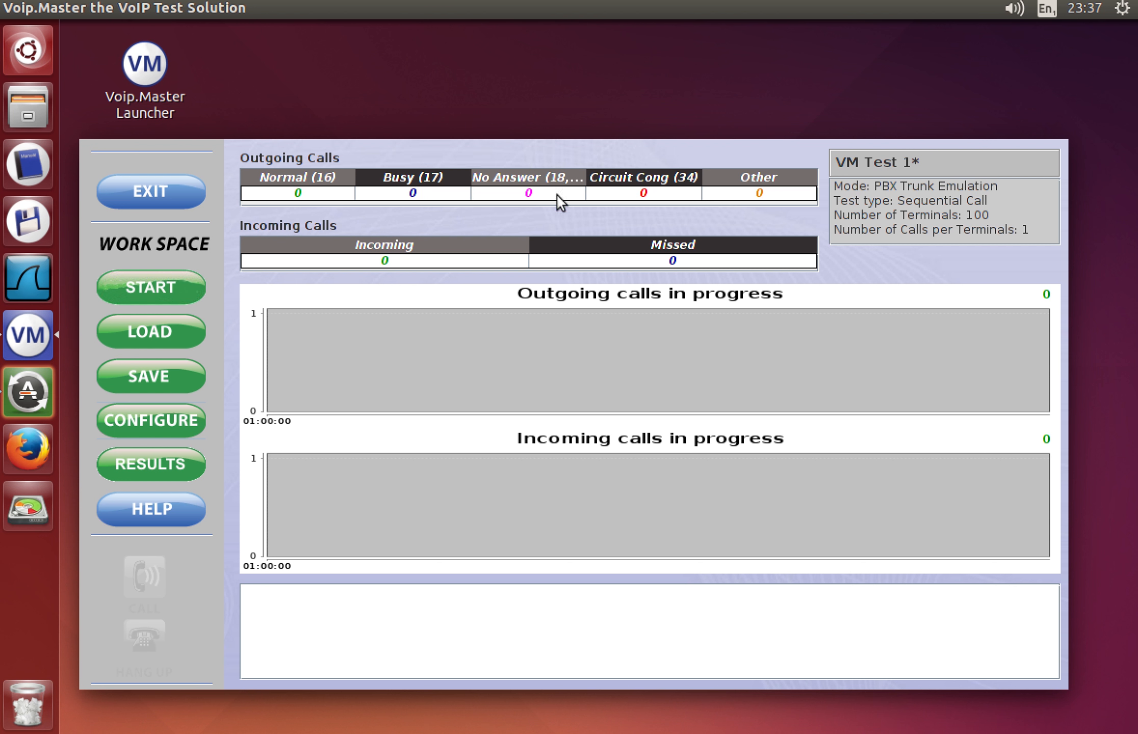
Start the VM Test 1 trunk test, placing the outgoing calls and hanging them up.
left_click(166, 295)
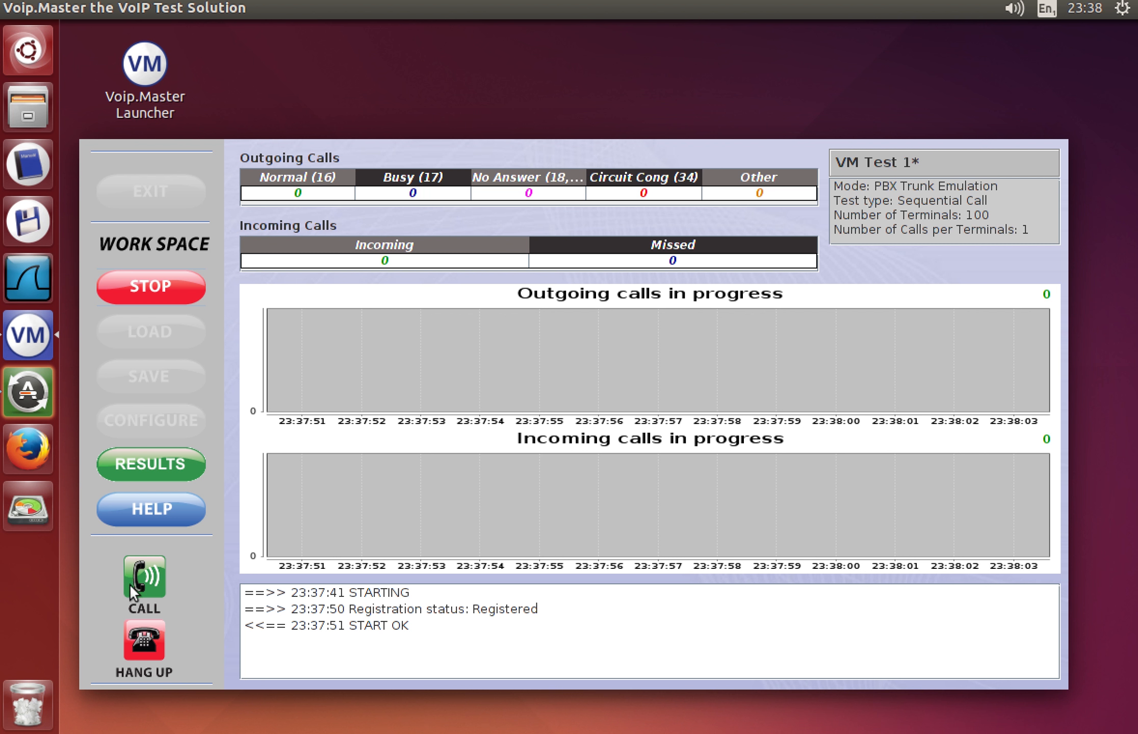
left_click(144, 581)
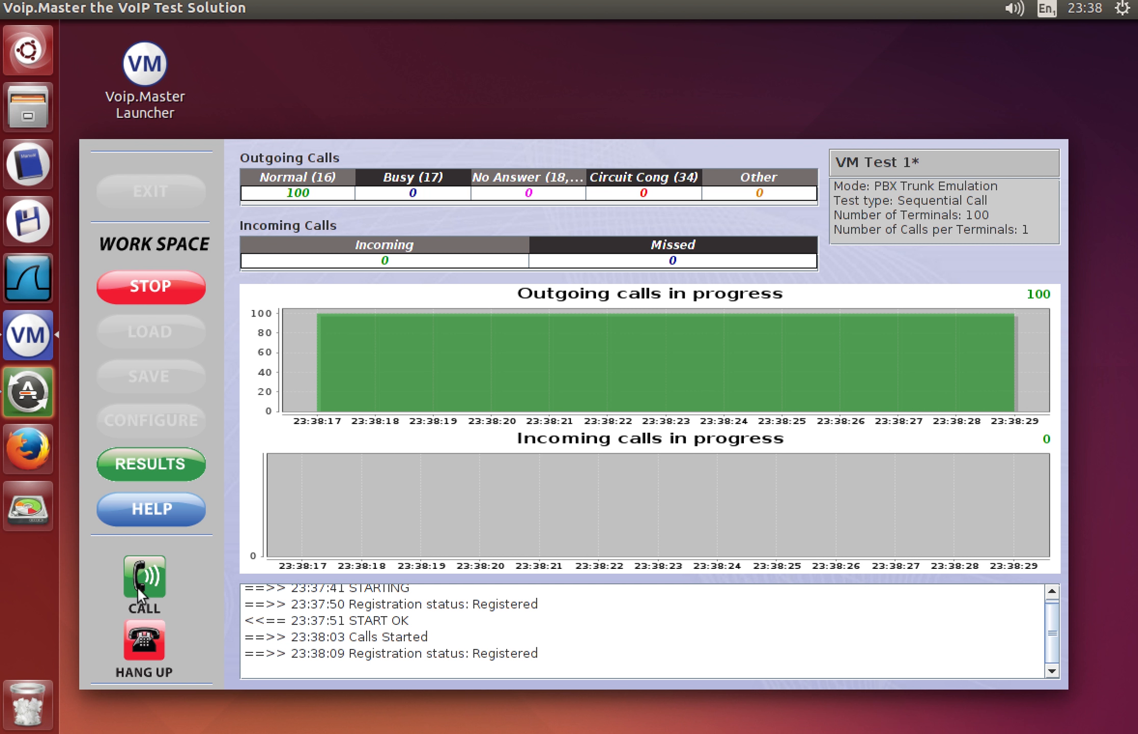
left_click(143, 644)
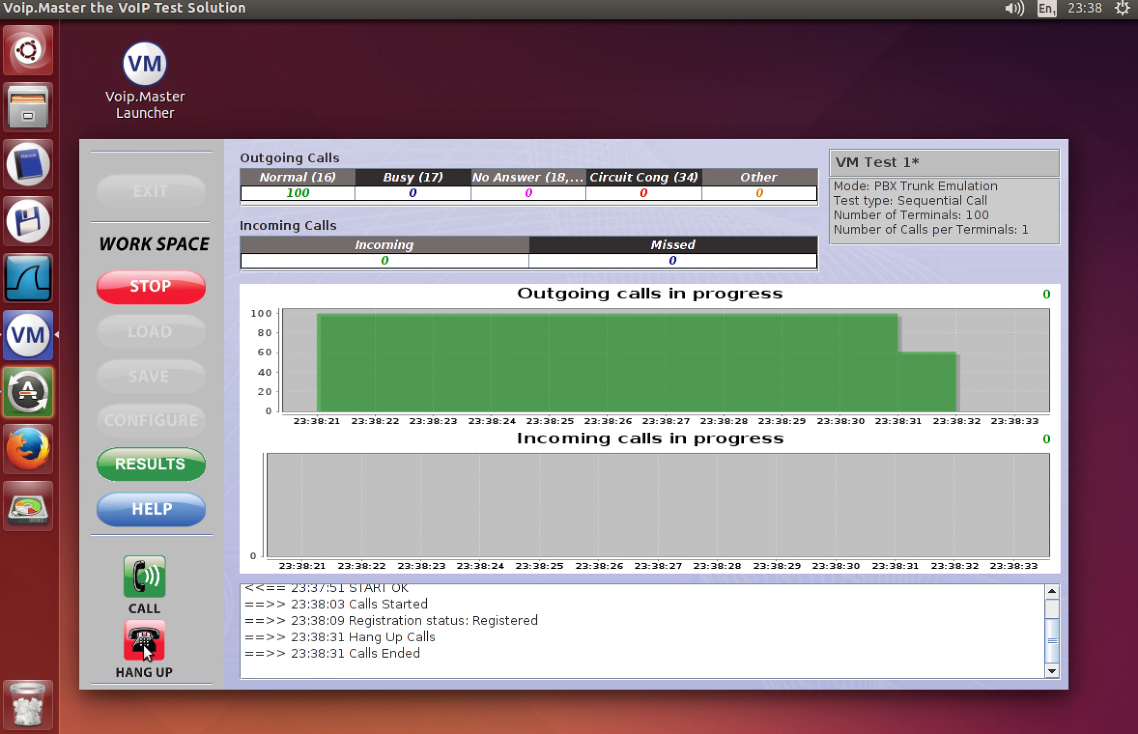
left_click(143, 644)
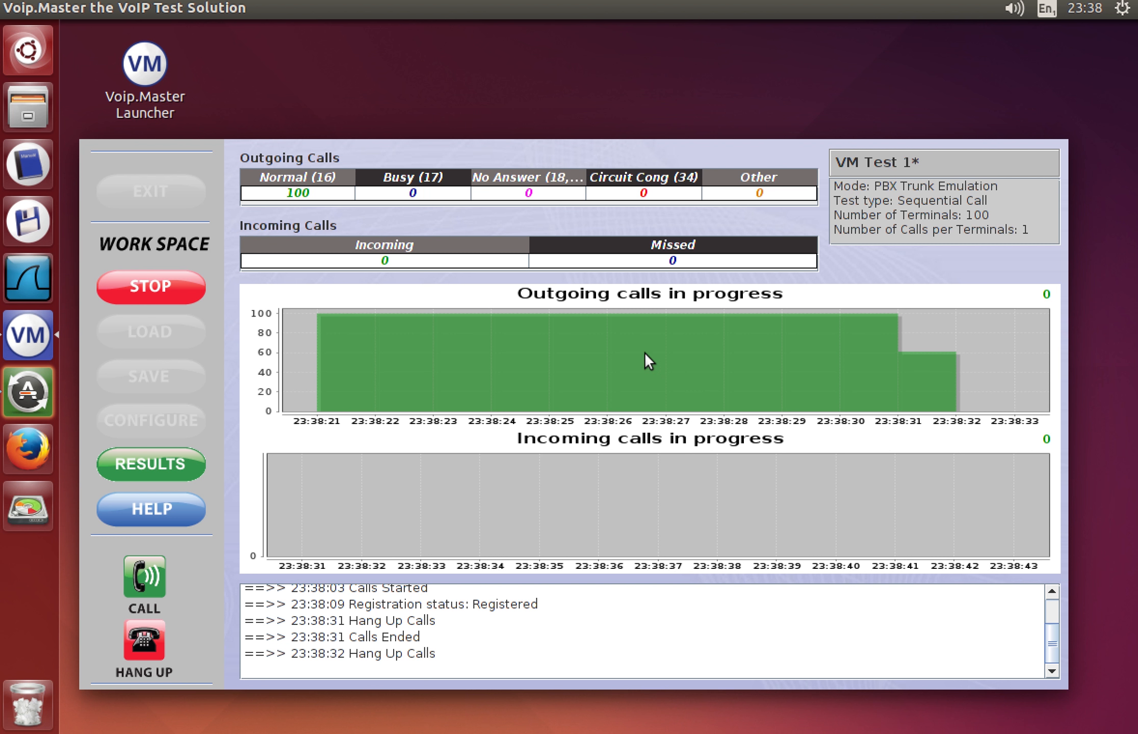
Place and hang up a second round of outgoing calls, ending with the test stopped.
left_click(140, 580)
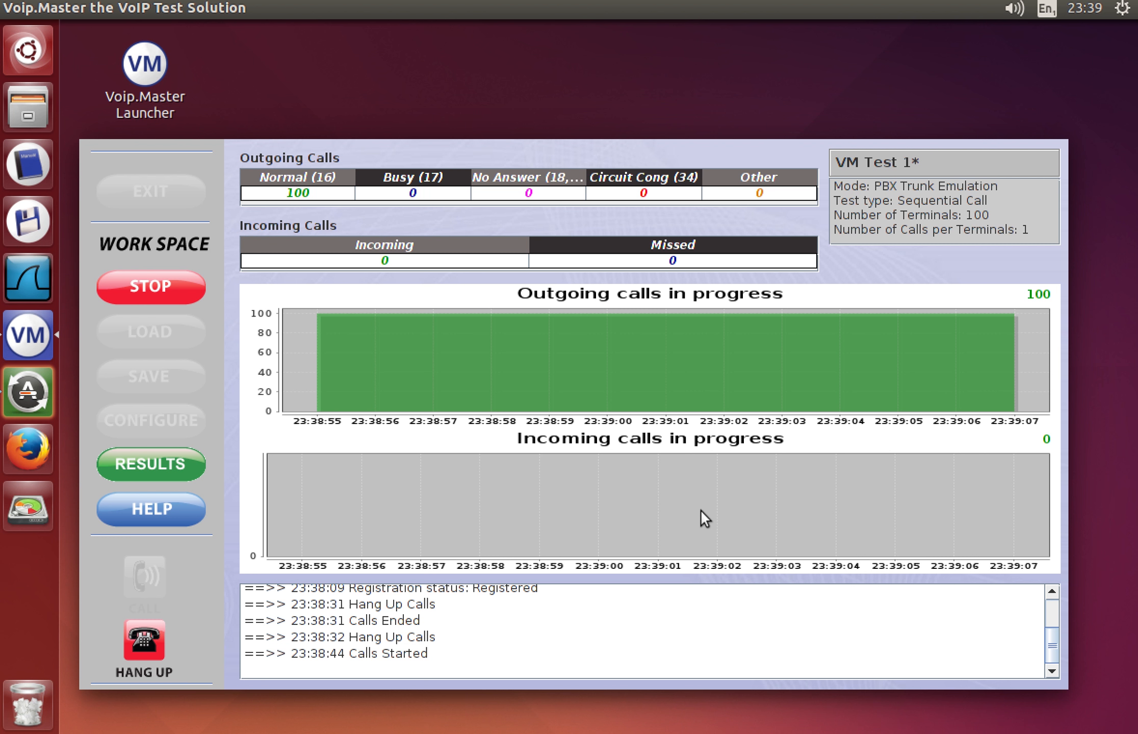
left_click(136, 643)
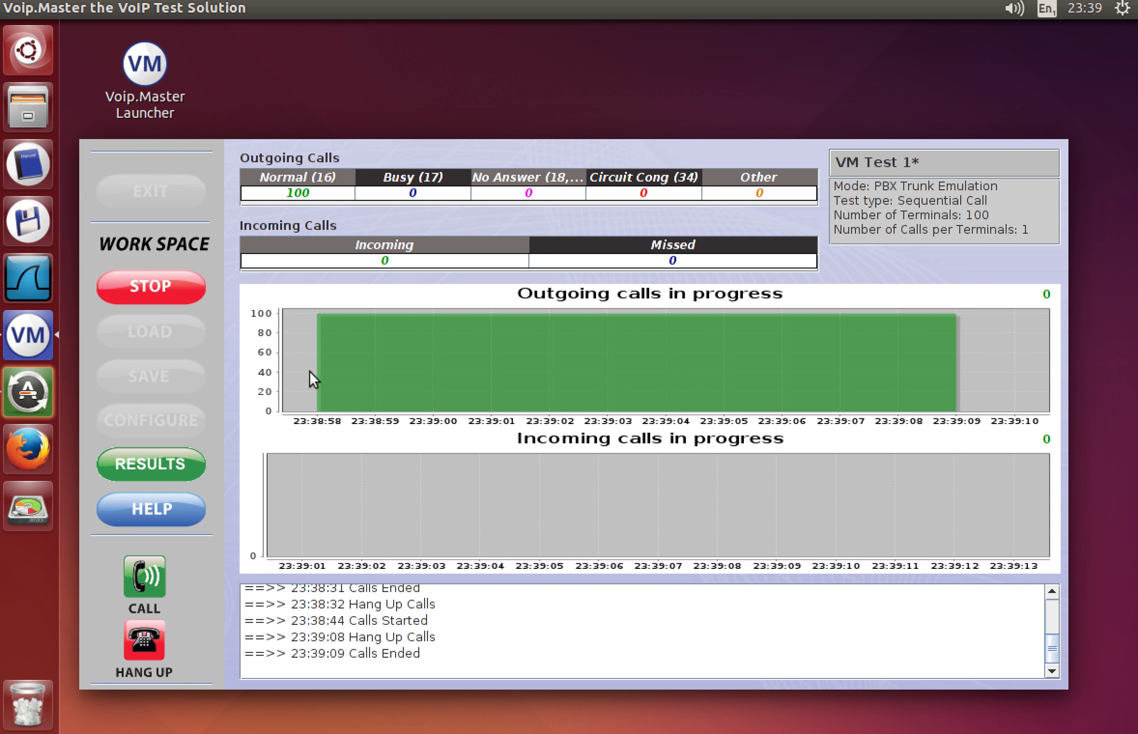
left_click(168, 286)
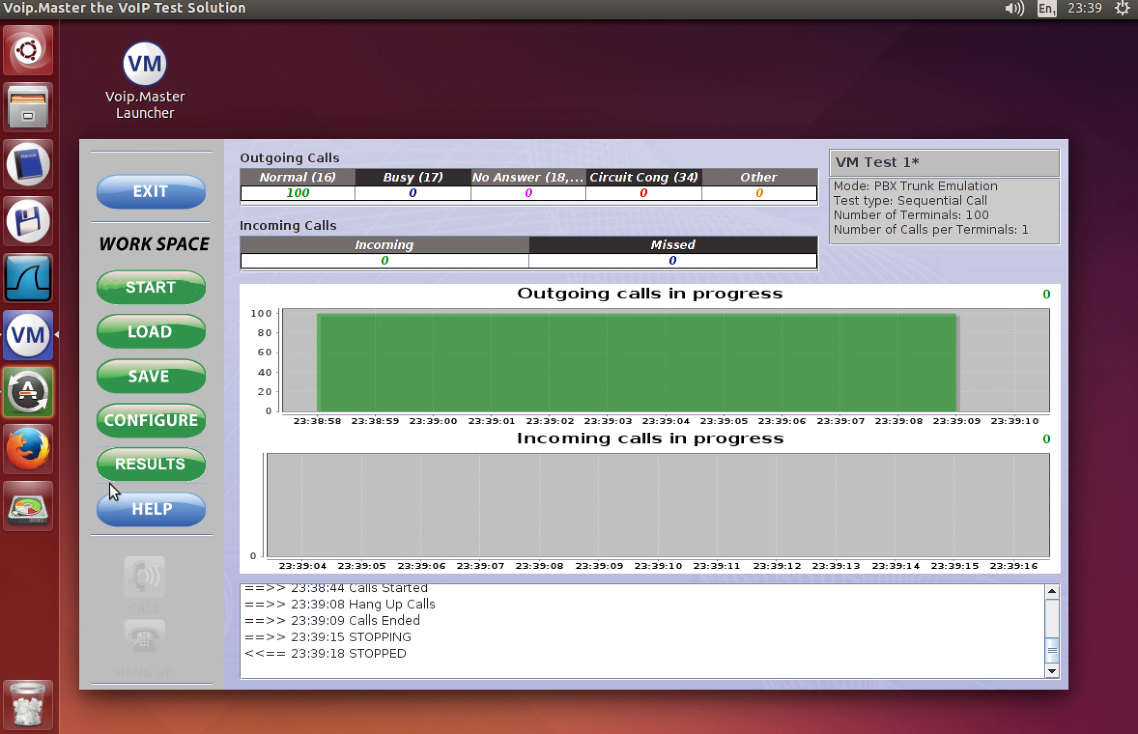
Enable the QoS test and the number of calls test in the test thresholds, with a successful calls threshold of 100.
left_click(151, 420)
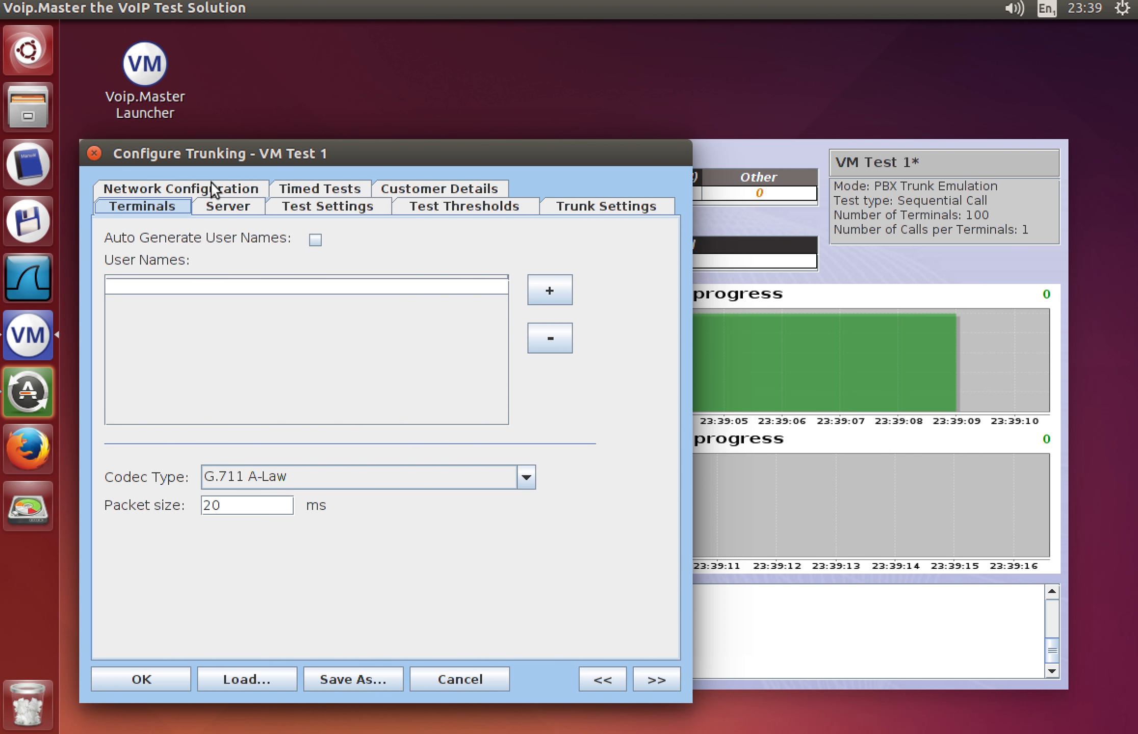
left_click(454, 207)
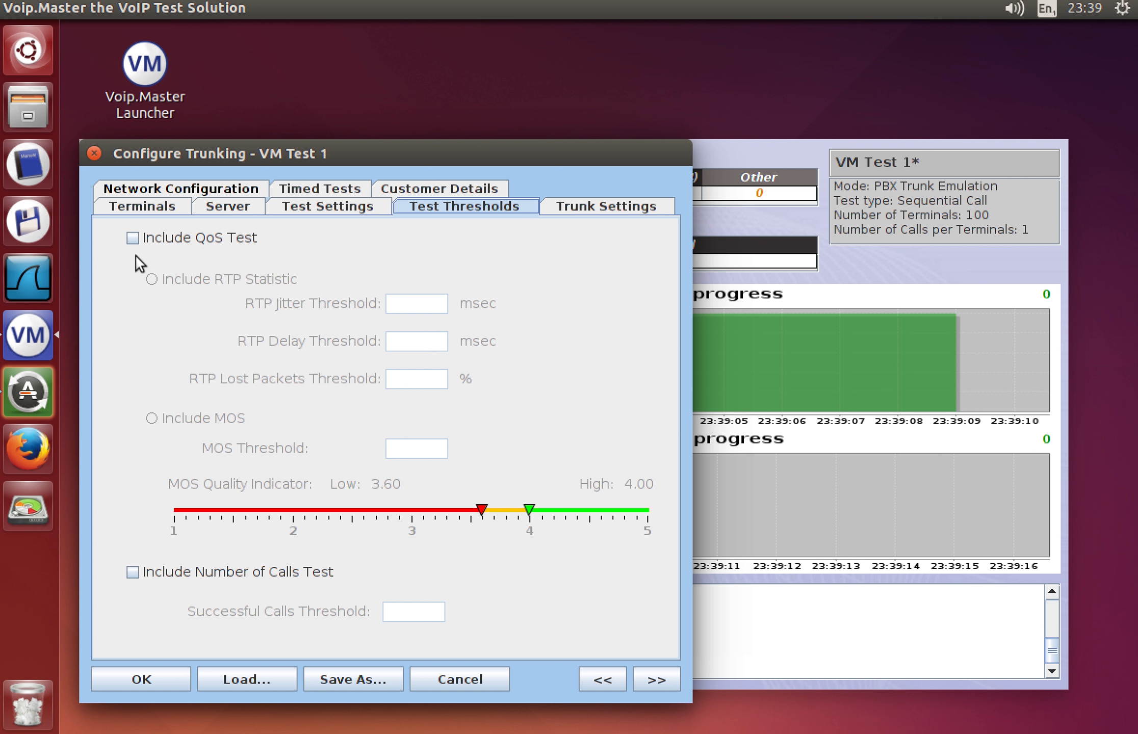
left_click(134, 238)
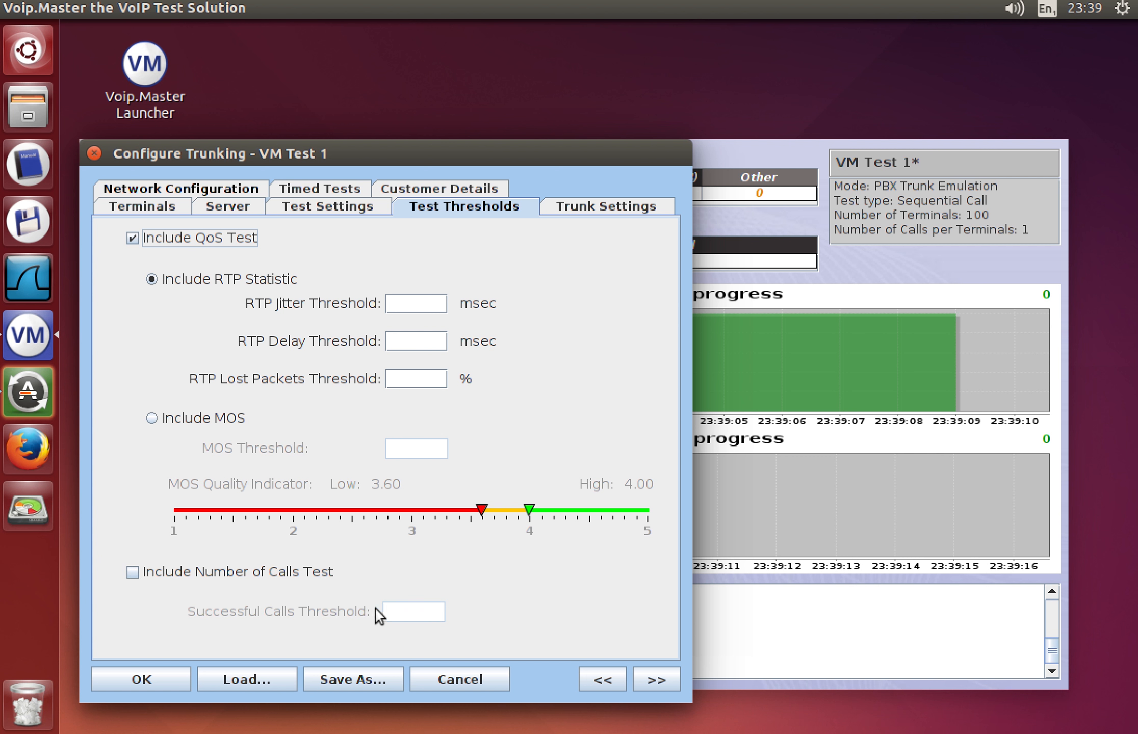
left_click(133, 573)
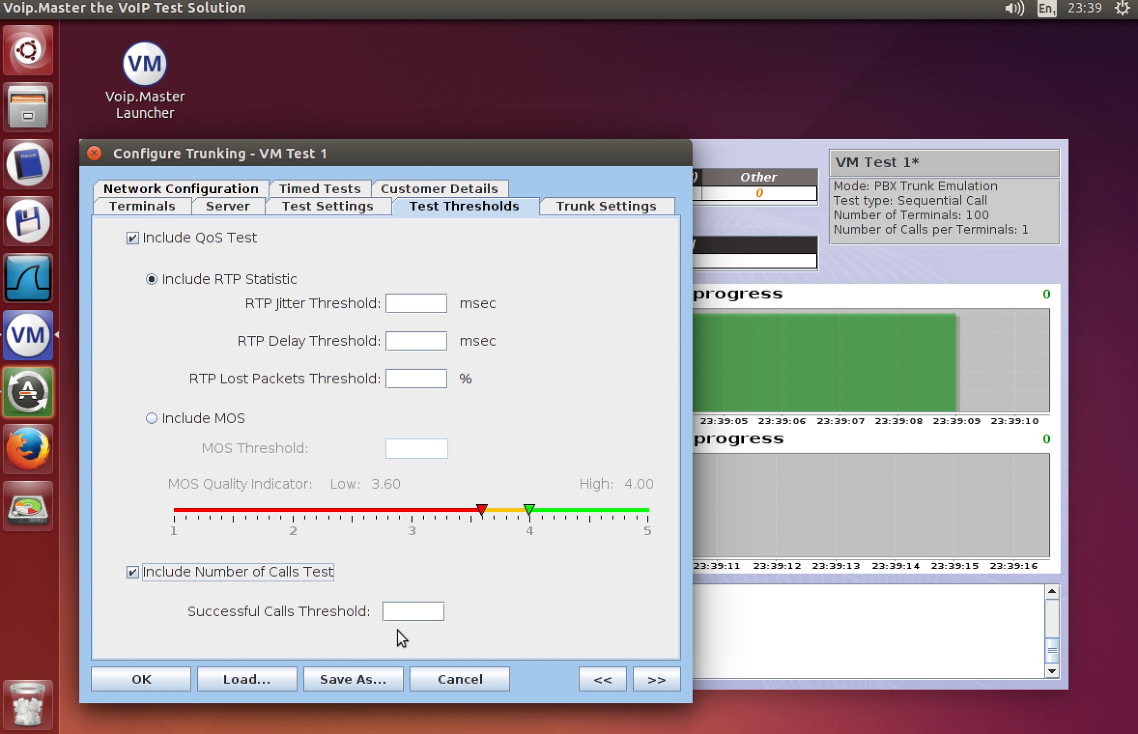
left_click(407, 612)
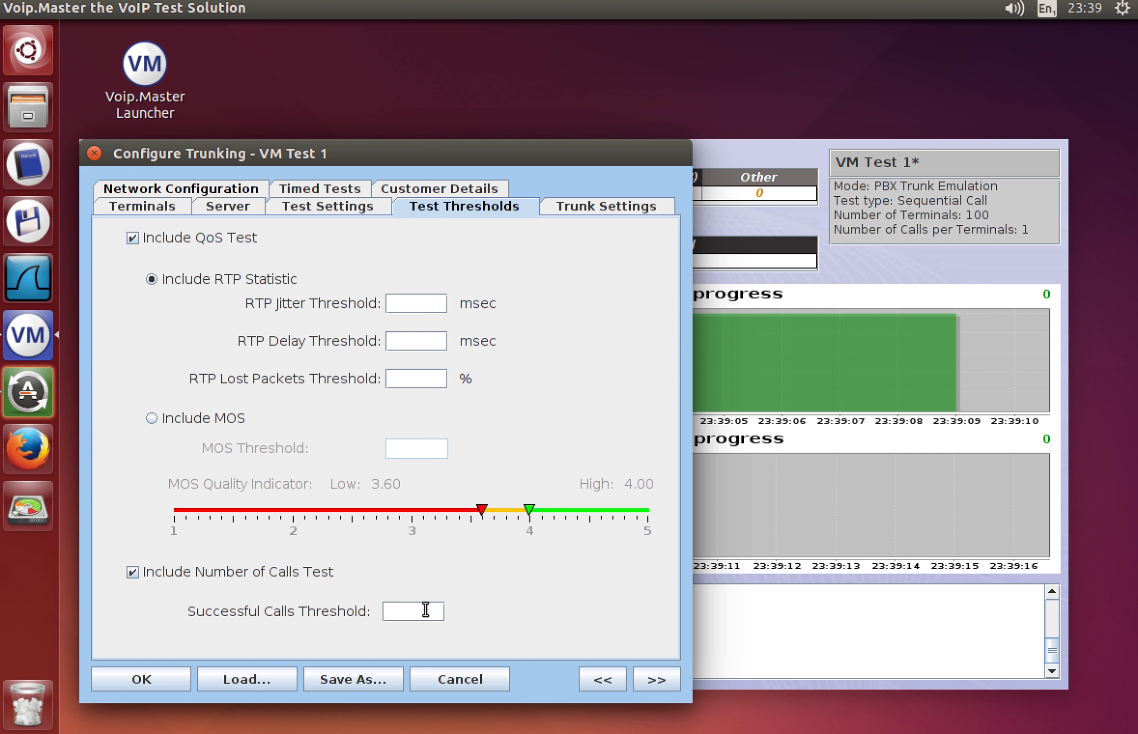
type("100")
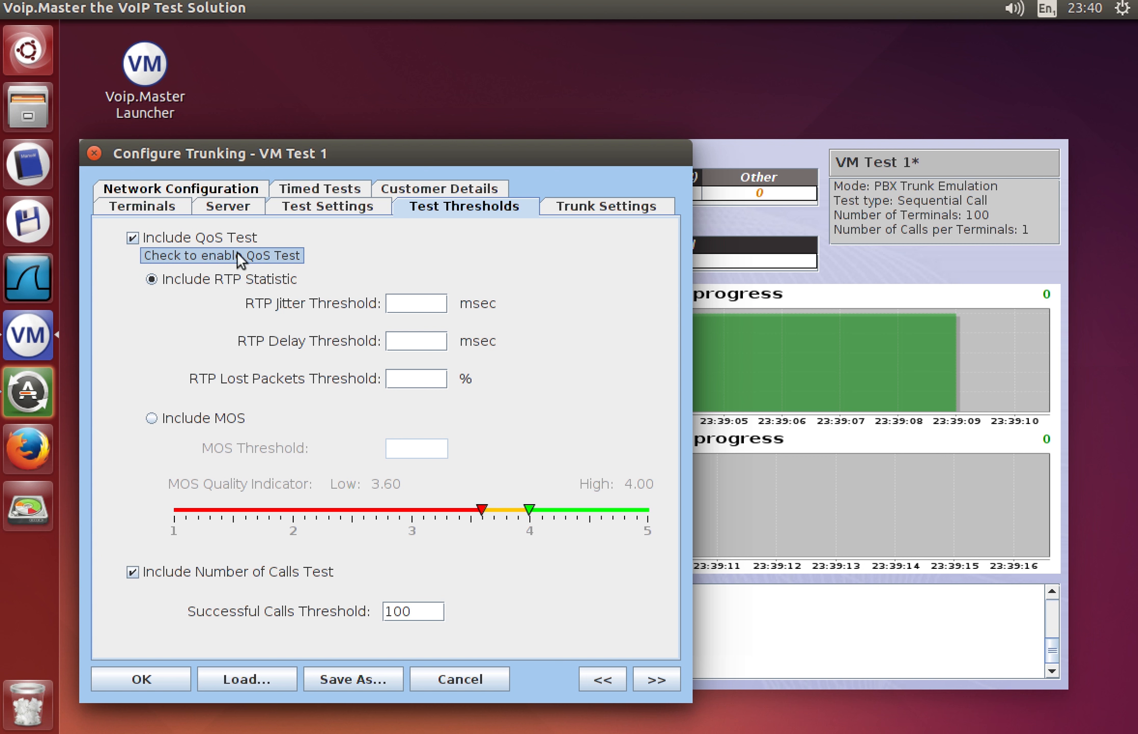
Switch the QoS test to MOS with a threshold of 4.00 and apply the configuration.
left_click(155, 419)
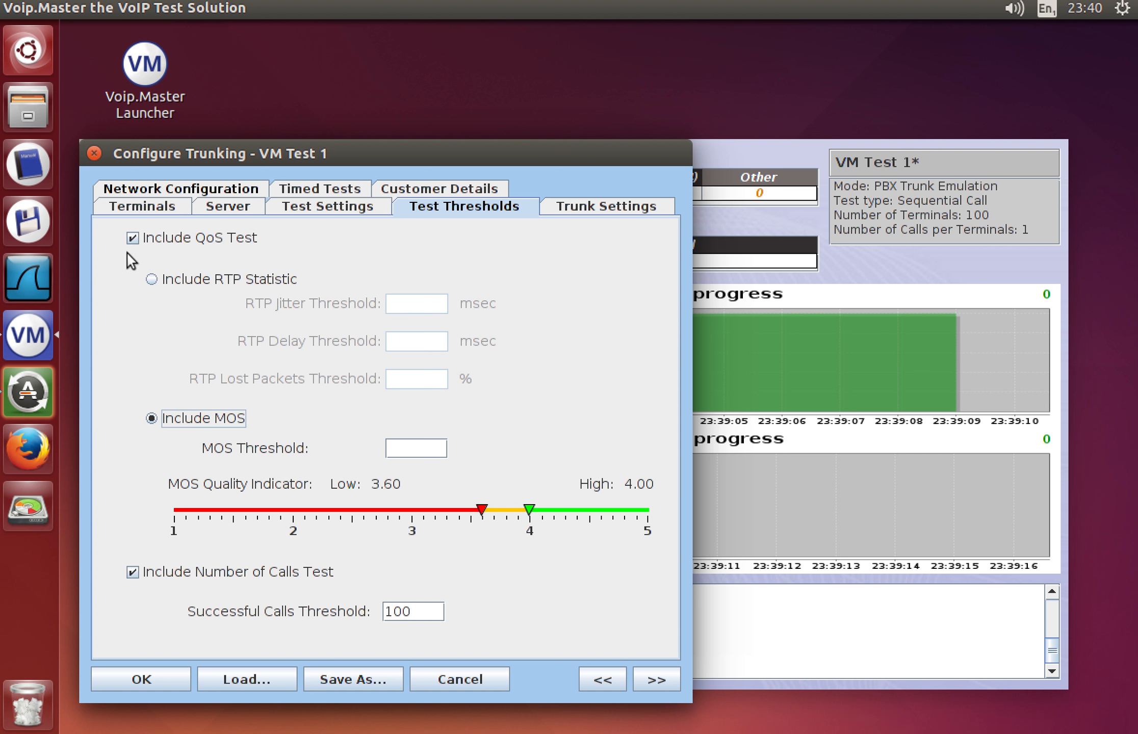
left_click(415, 448)
type("4.00")
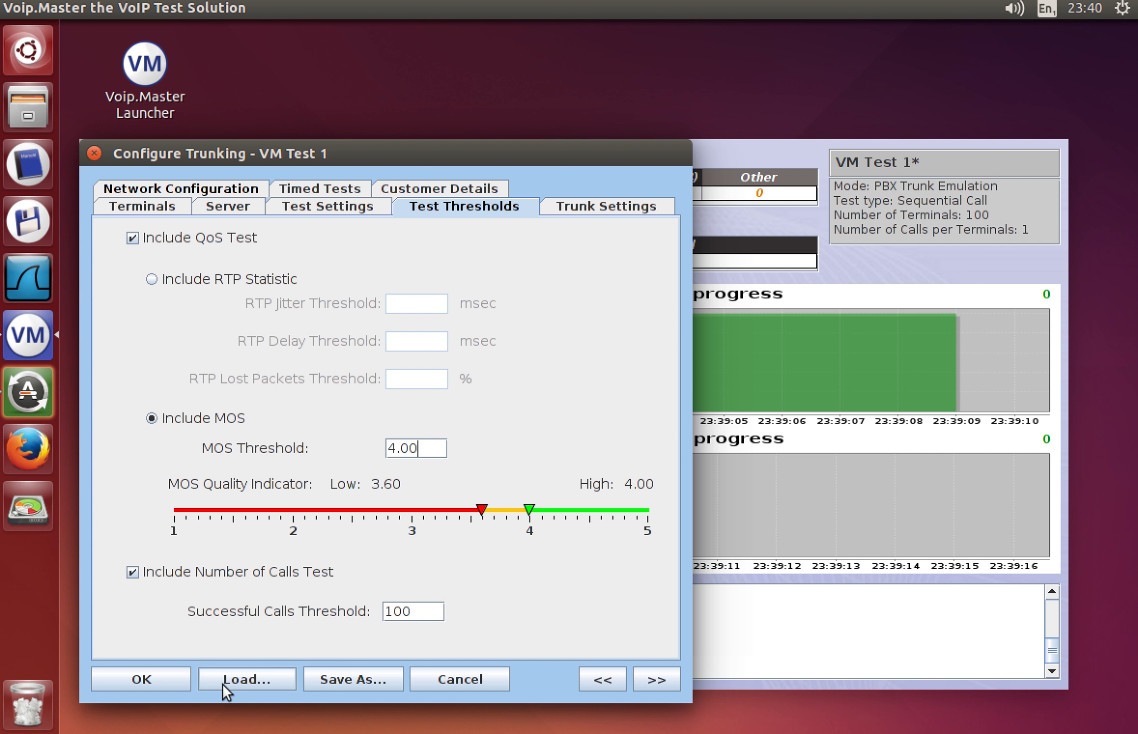
left_click(163, 675)
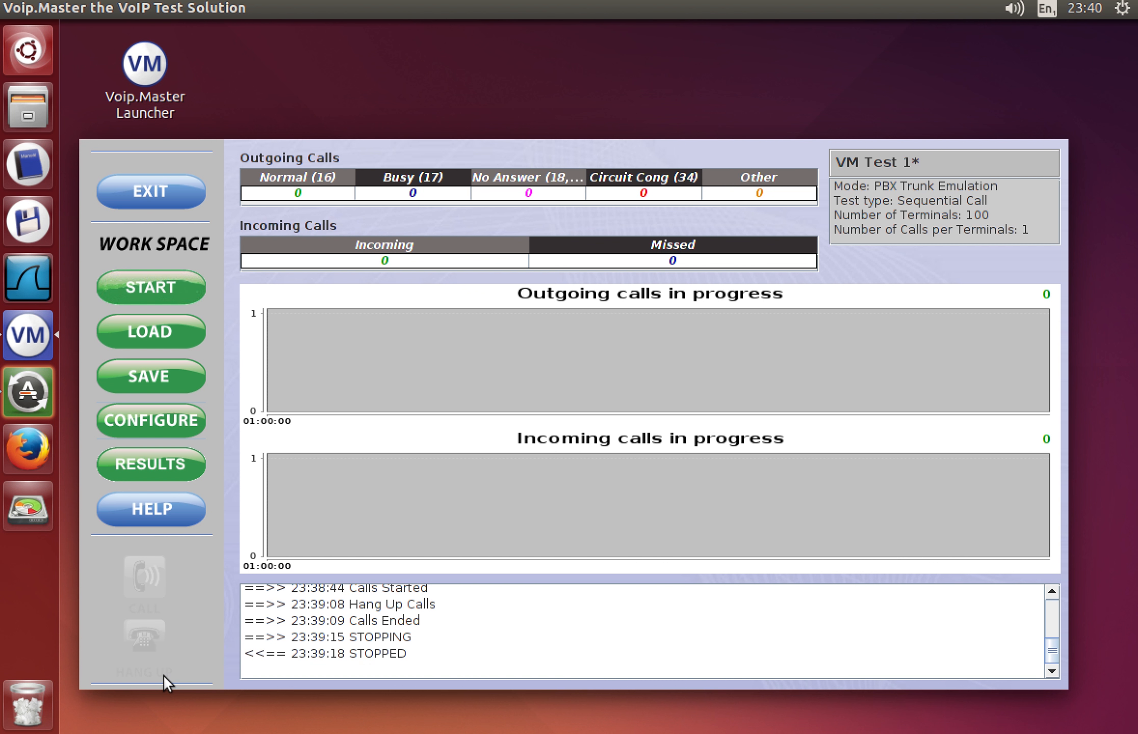
Rerun the test with the thresholds enabled, placing the outgoing calls and hanging them up for evaluation.
left_click(166, 285)
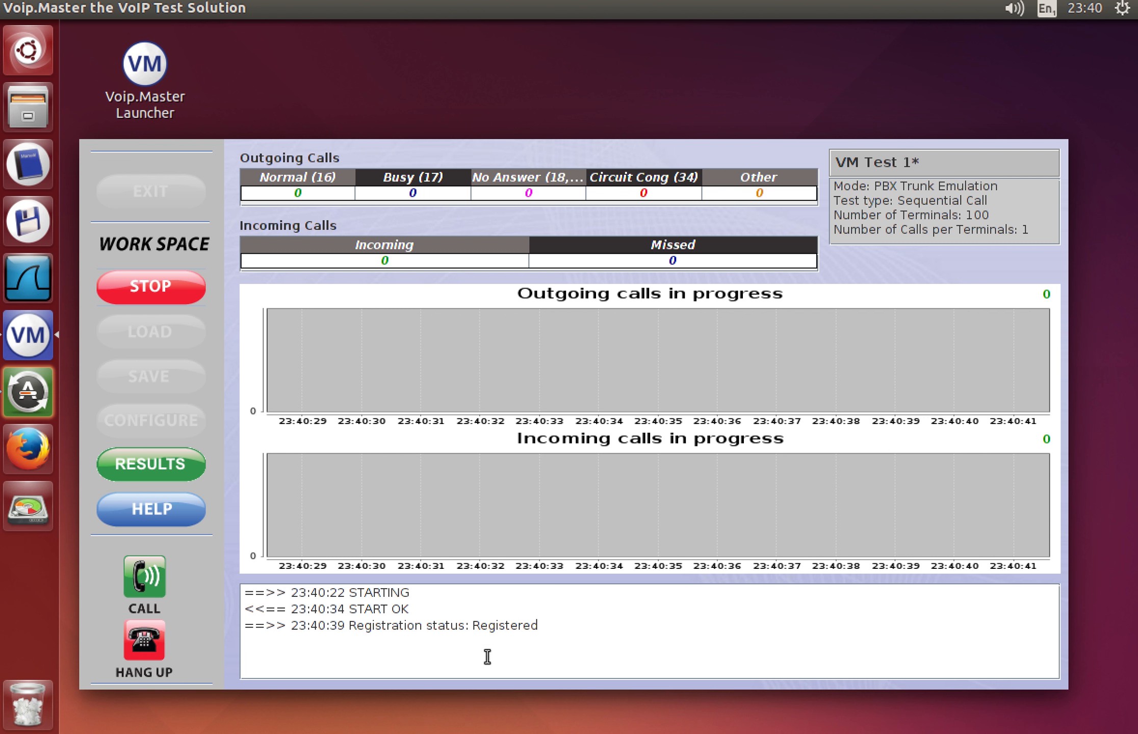
left_click(133, 579)
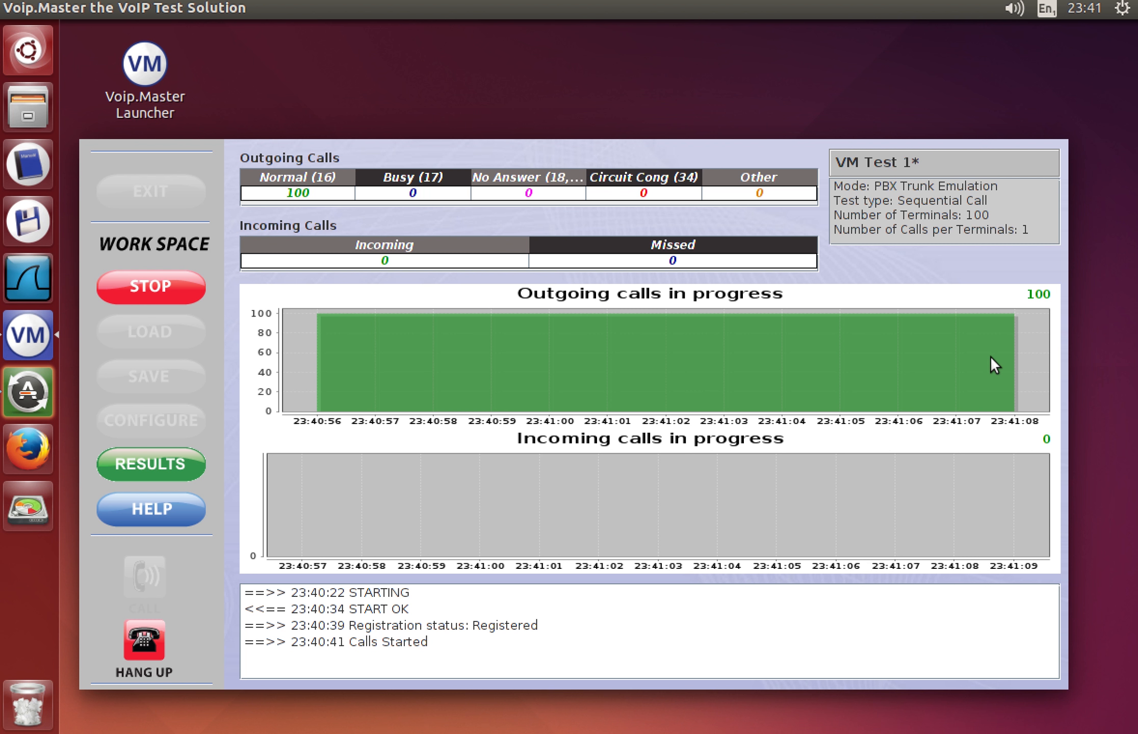
left_click(136, 644)
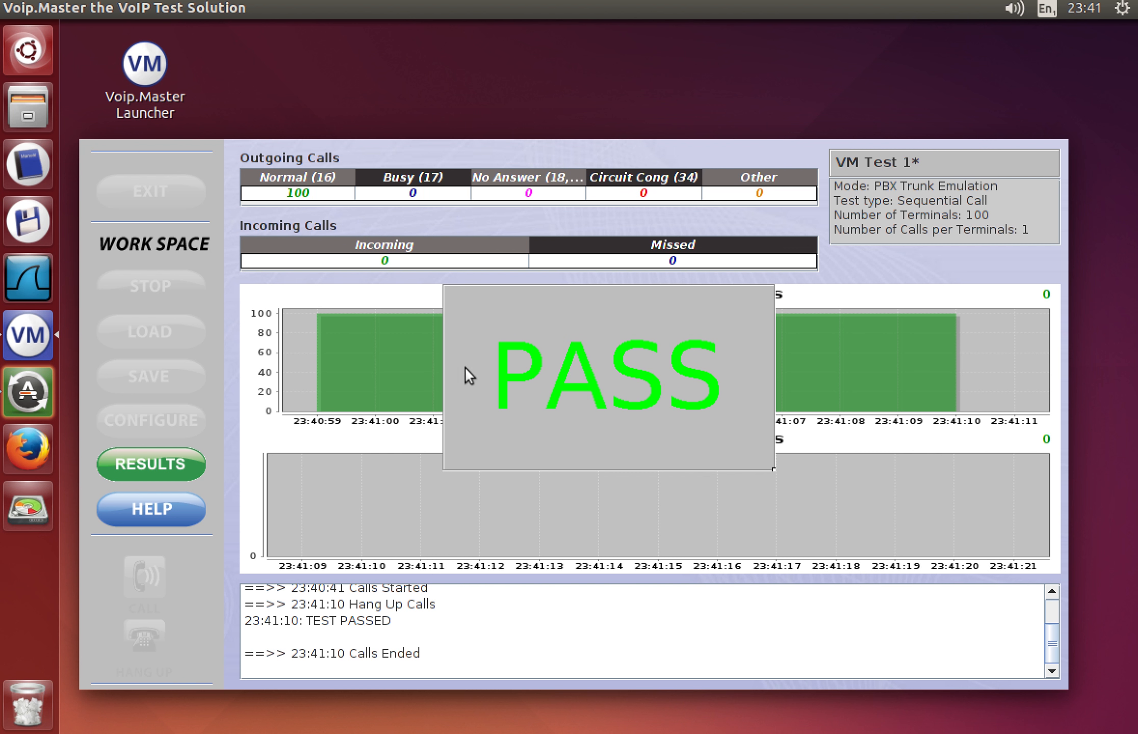
Dismiss the test verdict and stop the running test.
left_click(581, 350)
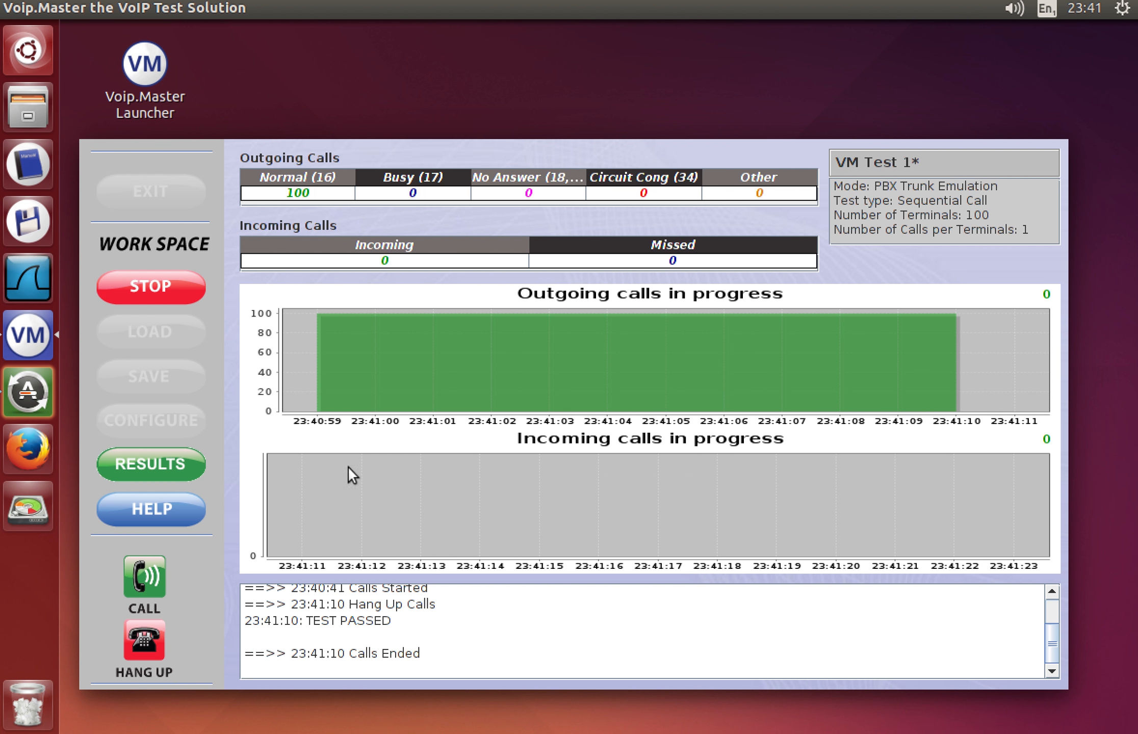
left_click(198, 292)
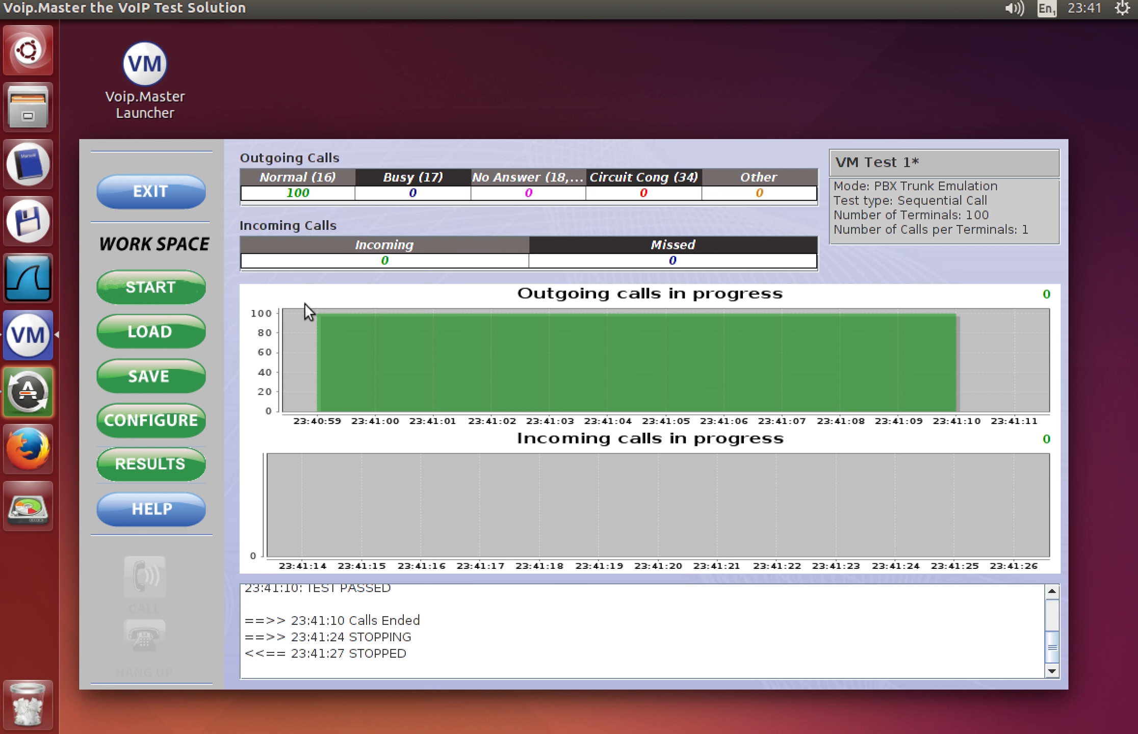
left_click(168, 467)
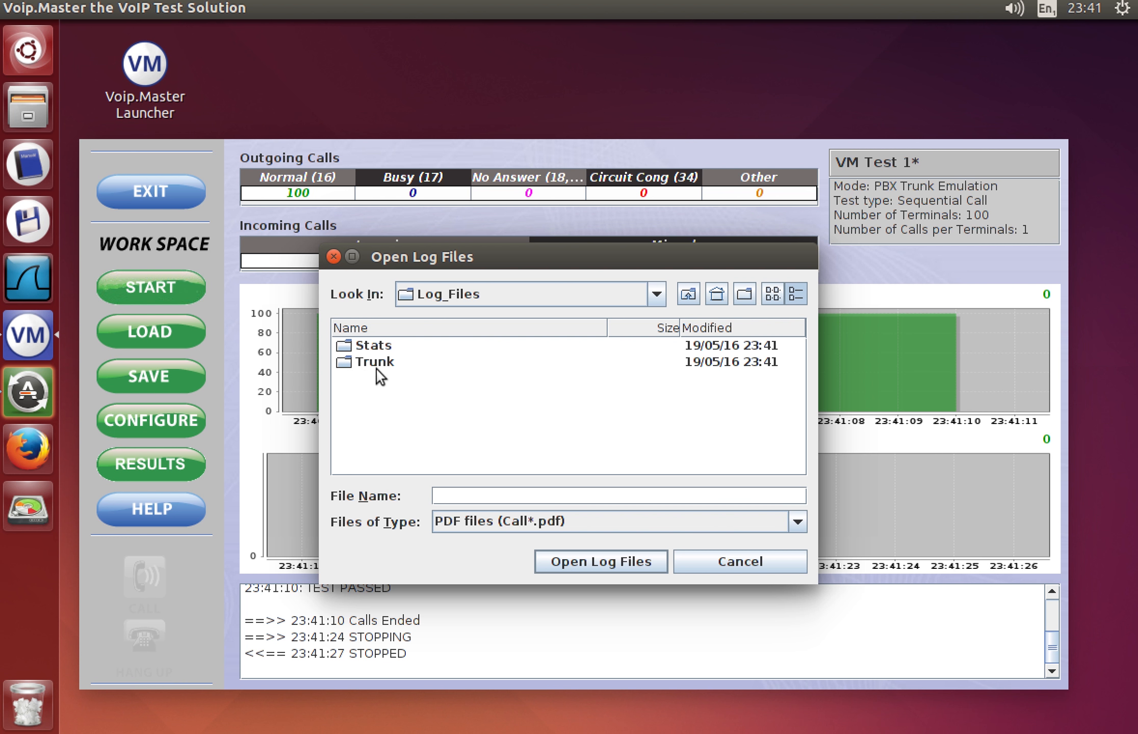
double_click(346, 346)
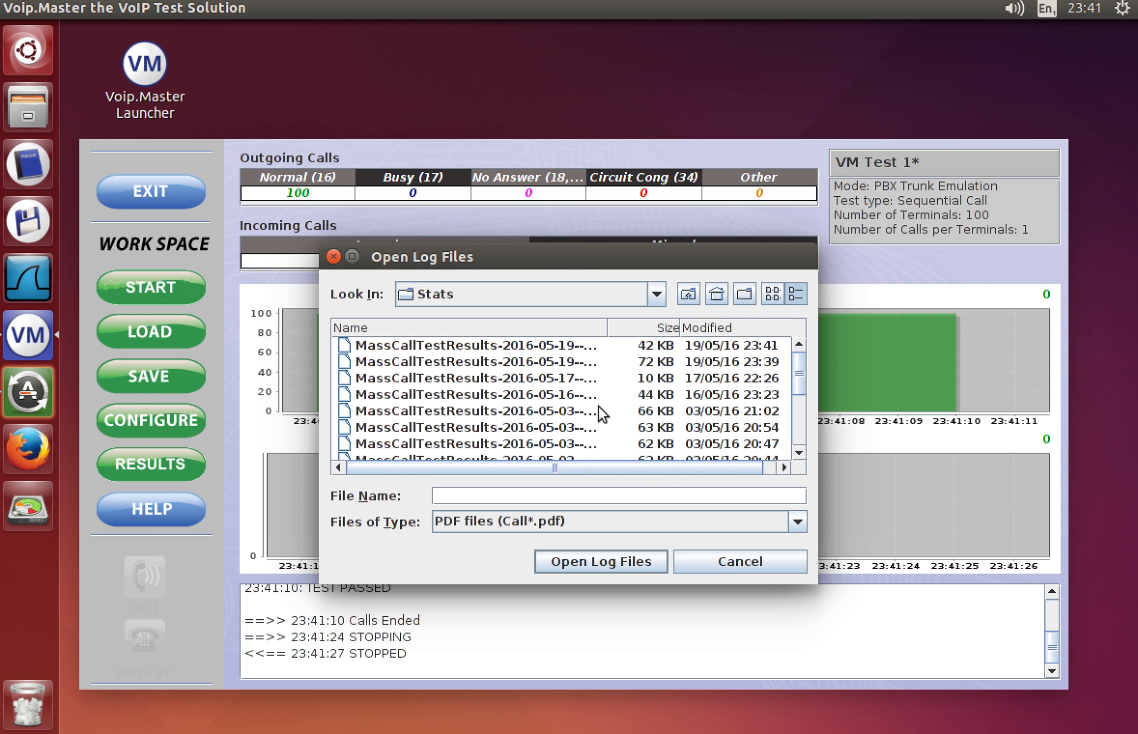
double_click(451, 346)
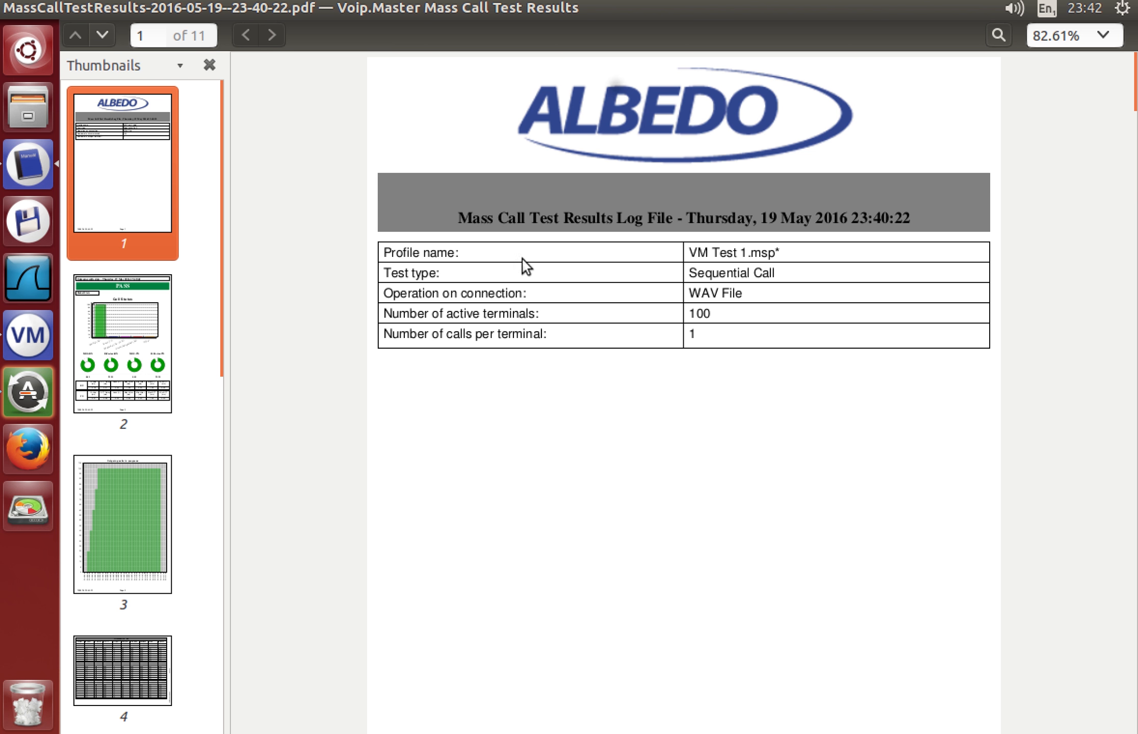
Examine the report's profile summary, overall verdict, call status chart, and global MOS, R-Factor, jitter and delay statistics.
scroll(543, 314, "down", 1)
scroll(543, 314, "up", 1)
scroll(644, 362, "down", 10)
scroll(643, 363, "down", 5)
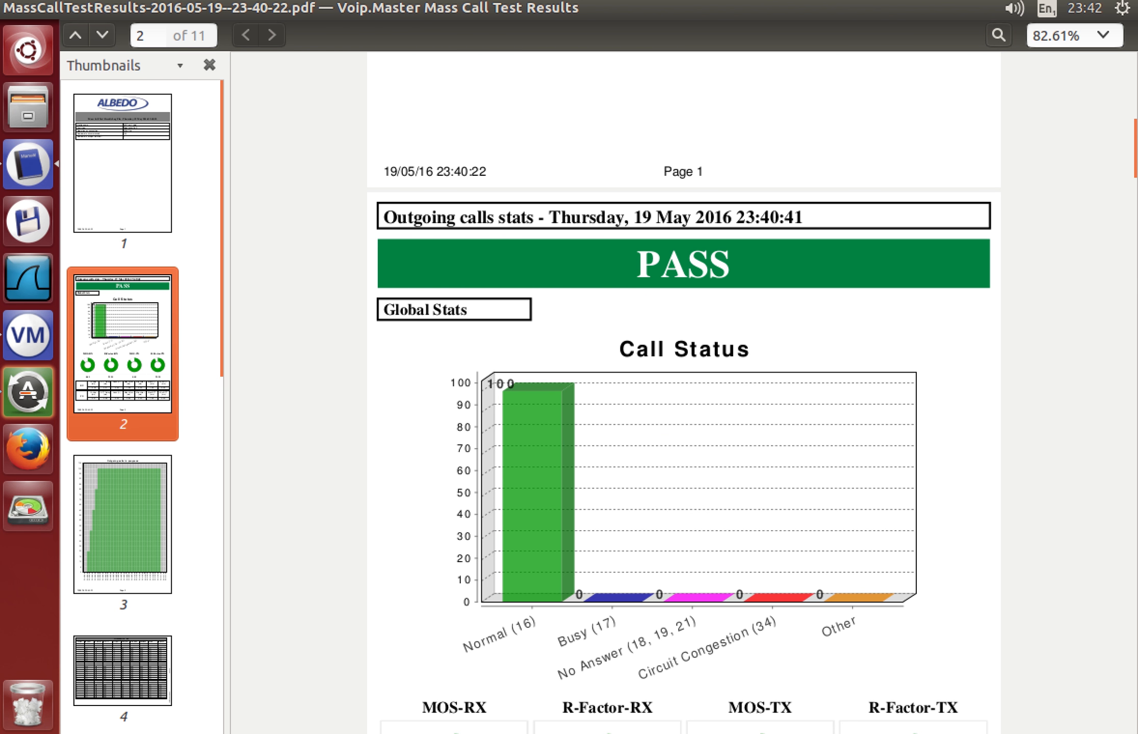
scroll(554, 270, "down", 3)
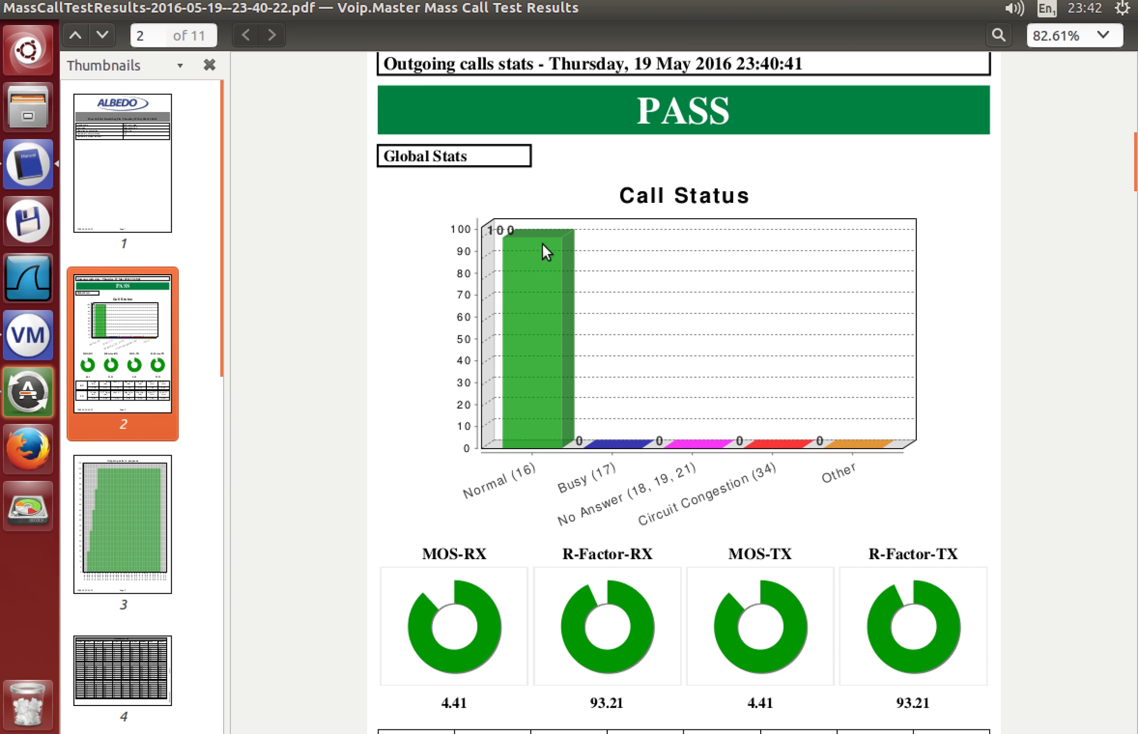
scroll(540, 390, "down", 6)
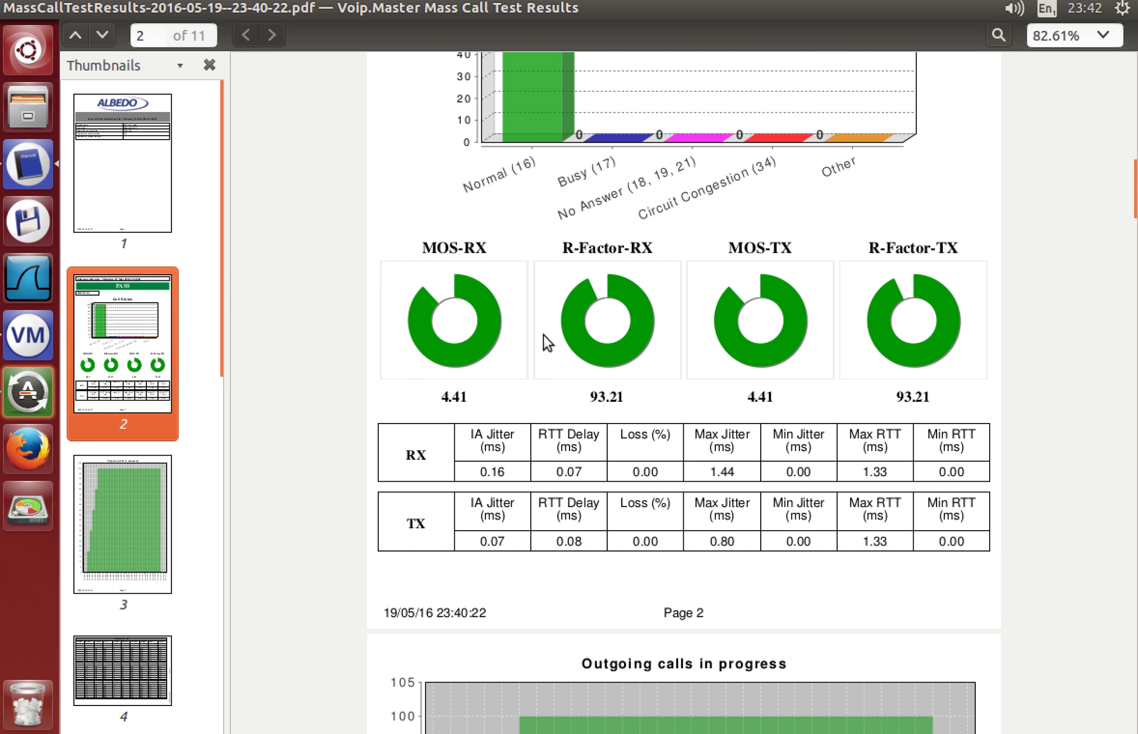
Examine the report's chart of outgoing calls in progress, from the initial ramp-up to the hang-up.
scroll(547, 343, "down", 5)
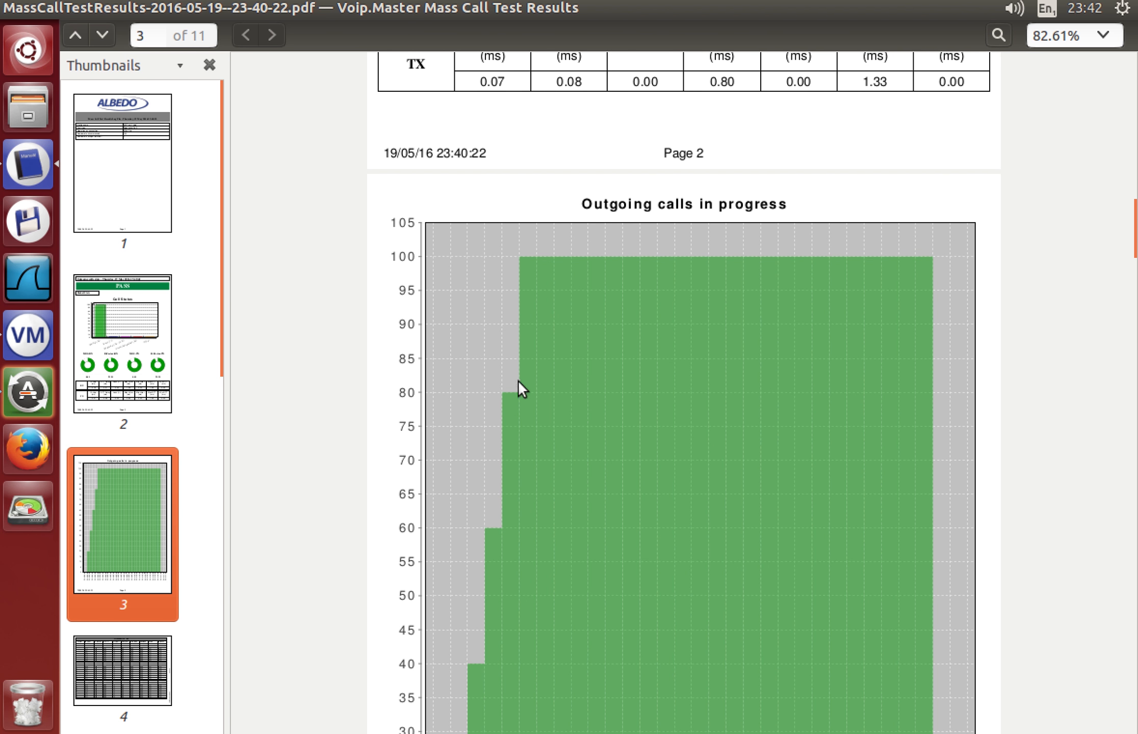
scroll(535, 469, "down", 5)
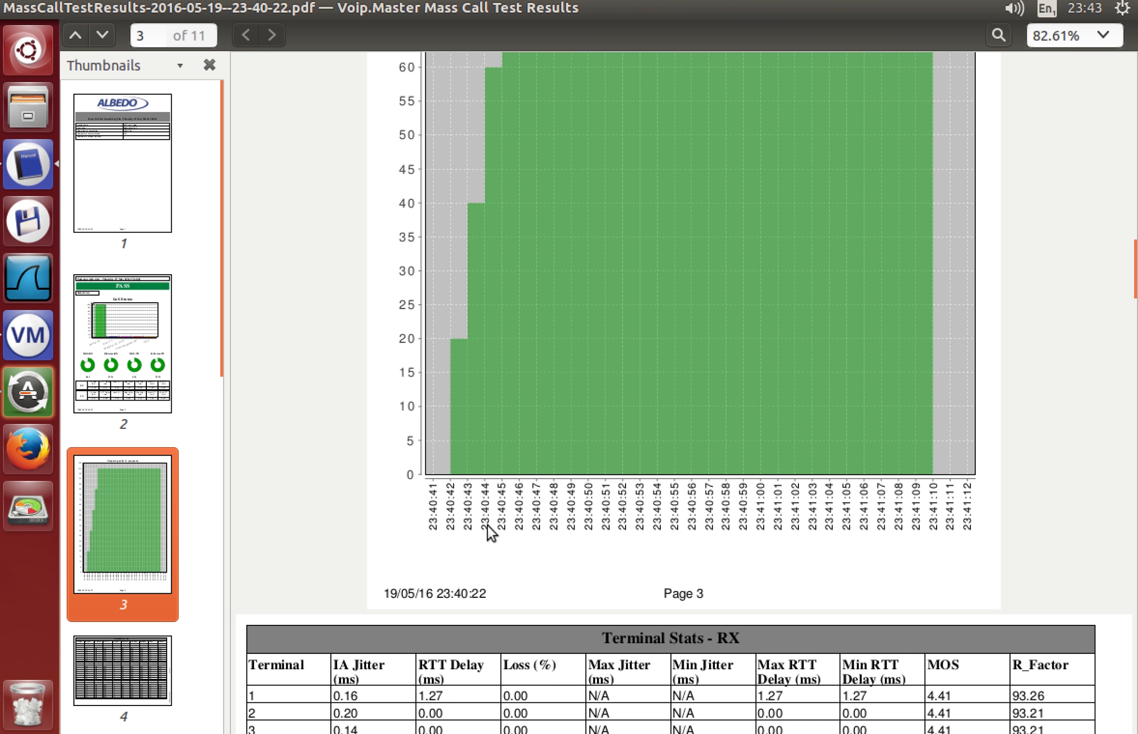
scroll(462, 431, "up", 3)
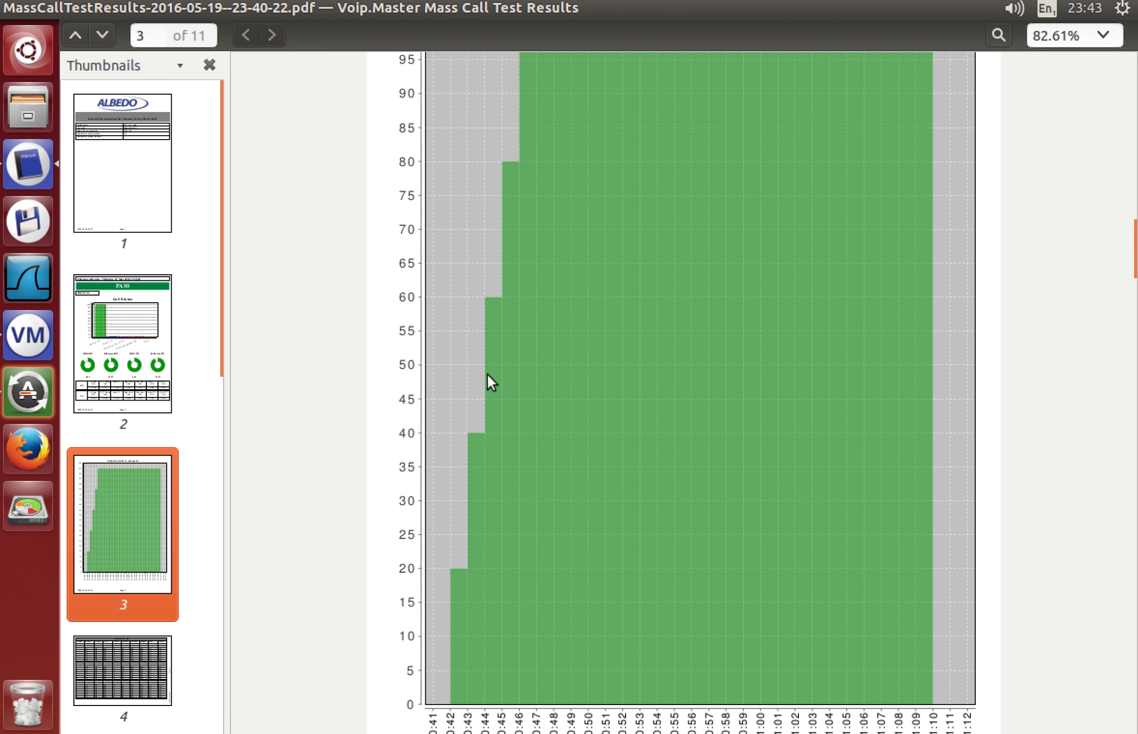
scroll(488, 373, "up", 4)
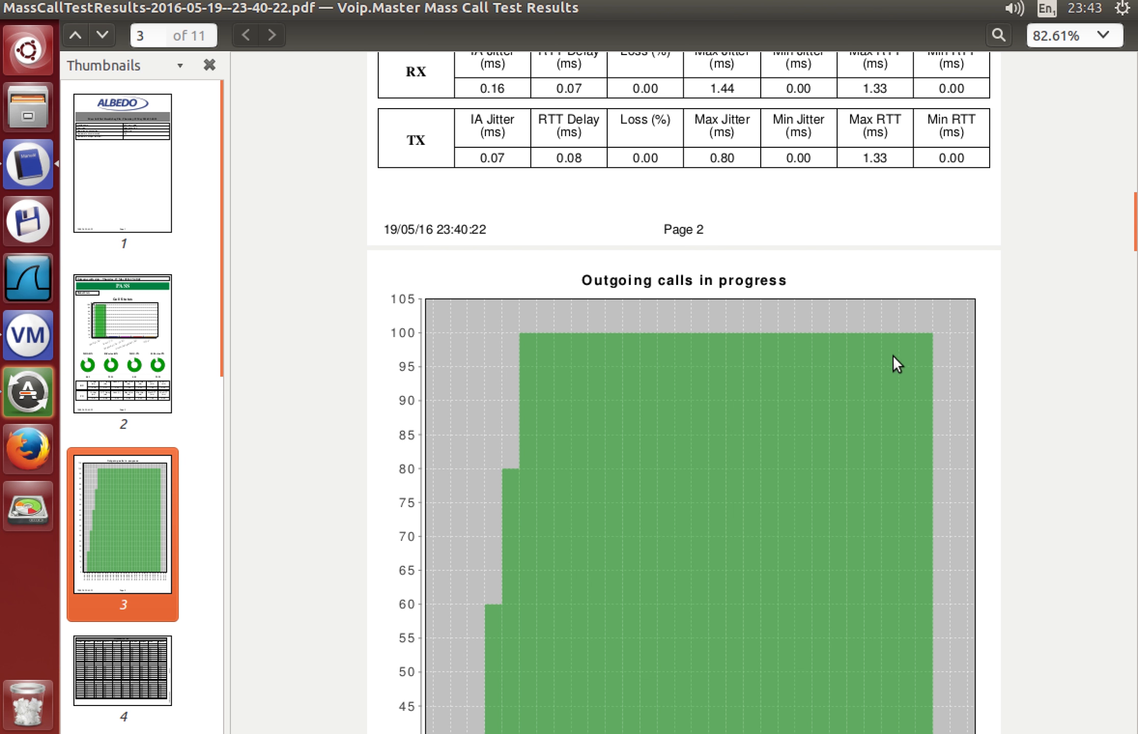
scroll(889, 358, "down", 20)
scroll(881, 368, "up", 11)
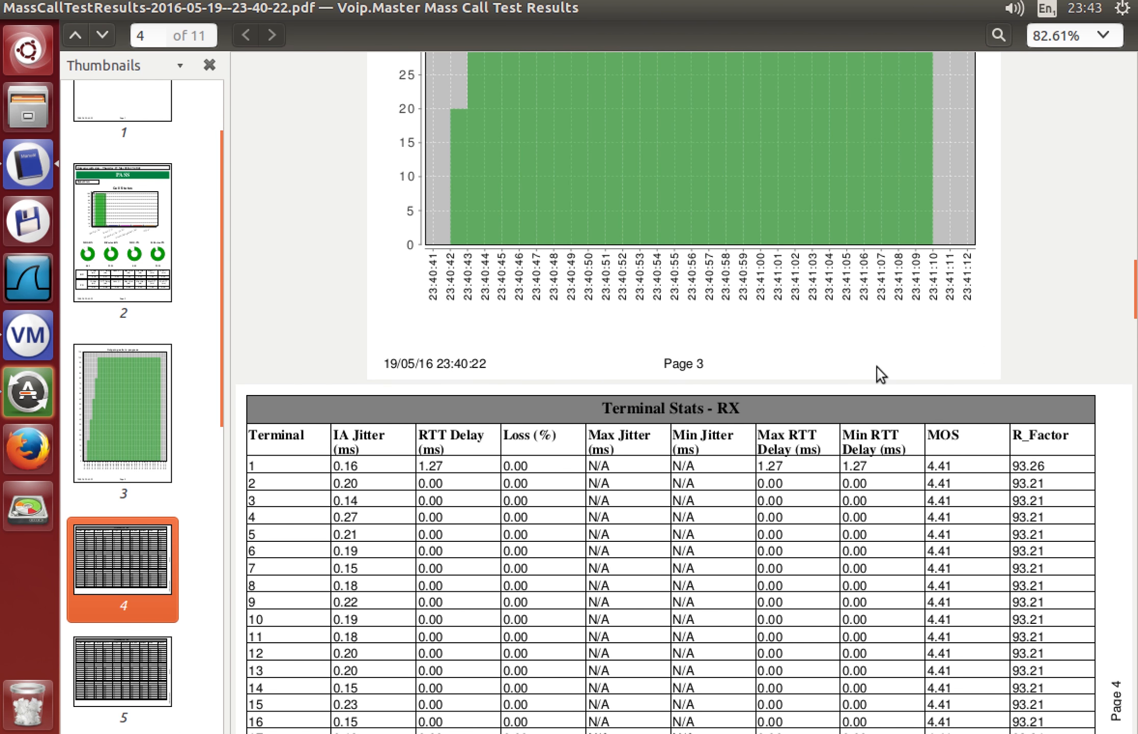
Examine the Terminal Stats - RX tables, comparing jitter, RTT delay, loss, MOS and R-Factor for each terminal.
scroll(881, 376, "down", 2)
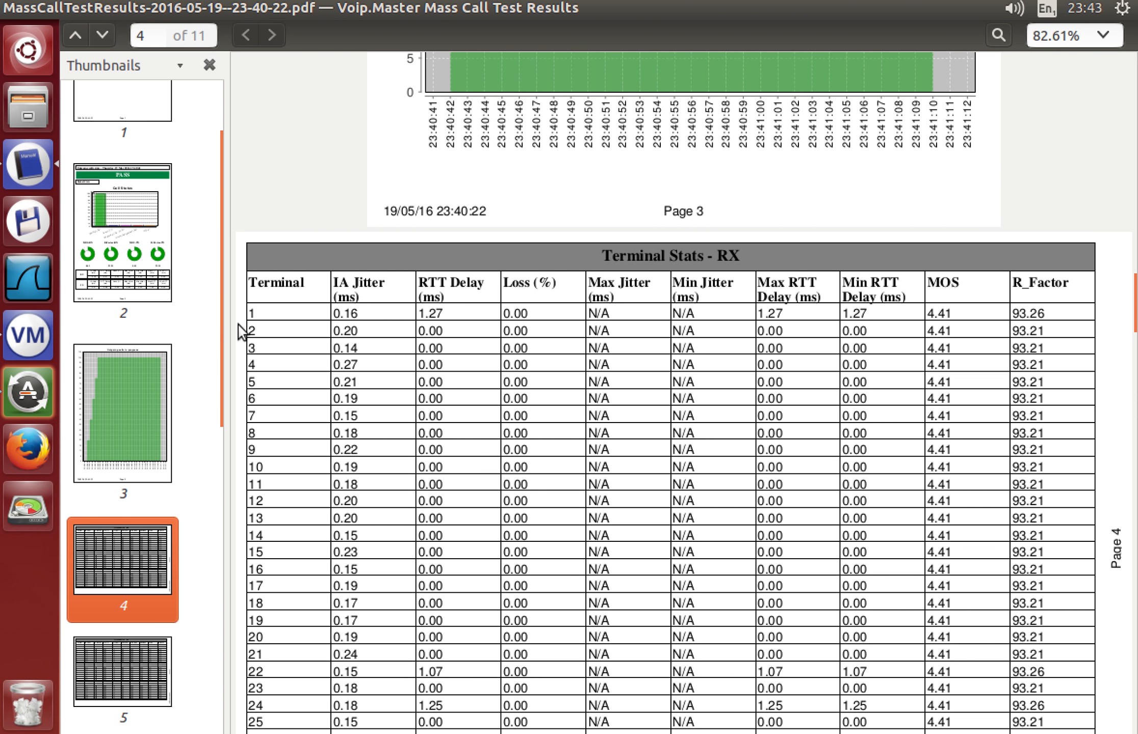
scroll(316, 423, "down", 20)
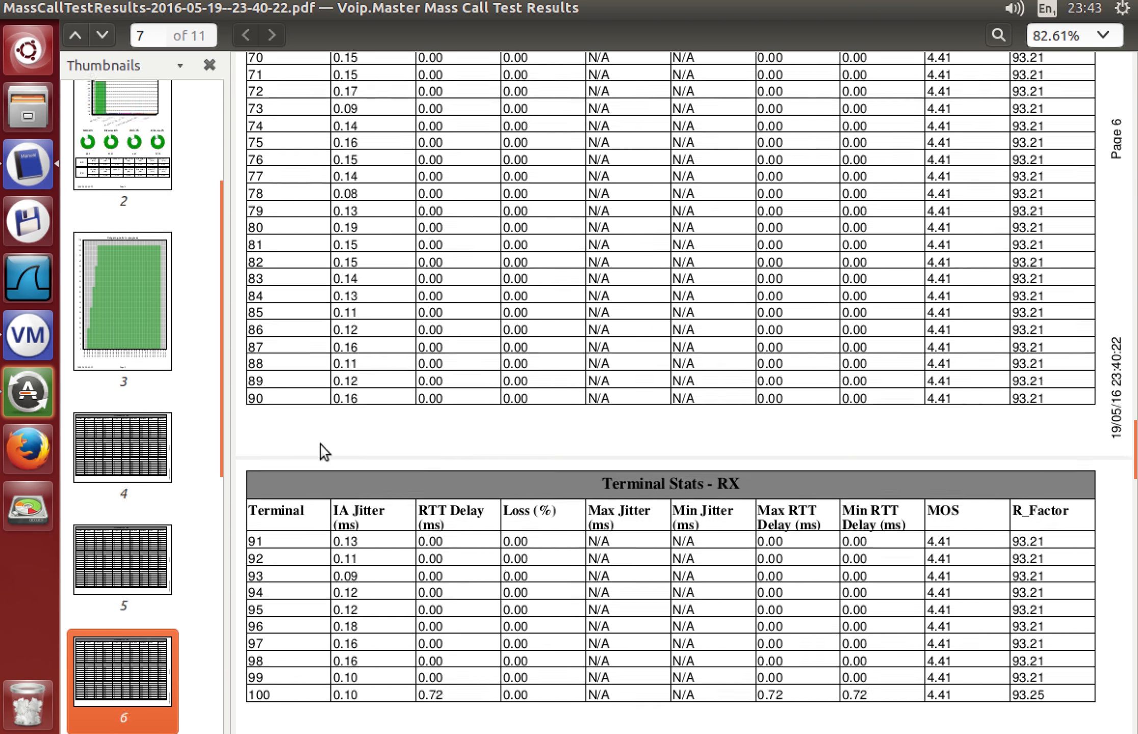
scroll(324, 452, "down", 7)
scroll(326, 446, "up", 13)
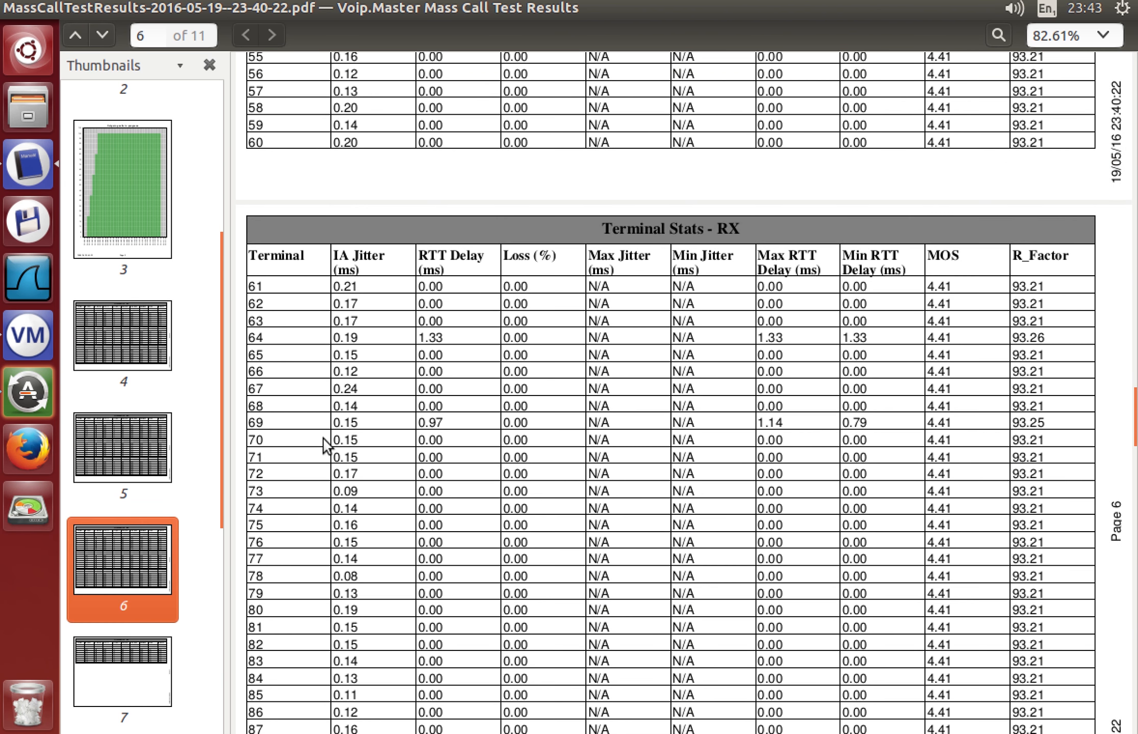
scroll(325, 445, "up", 15)
scroll(325, 445, "up", 5)
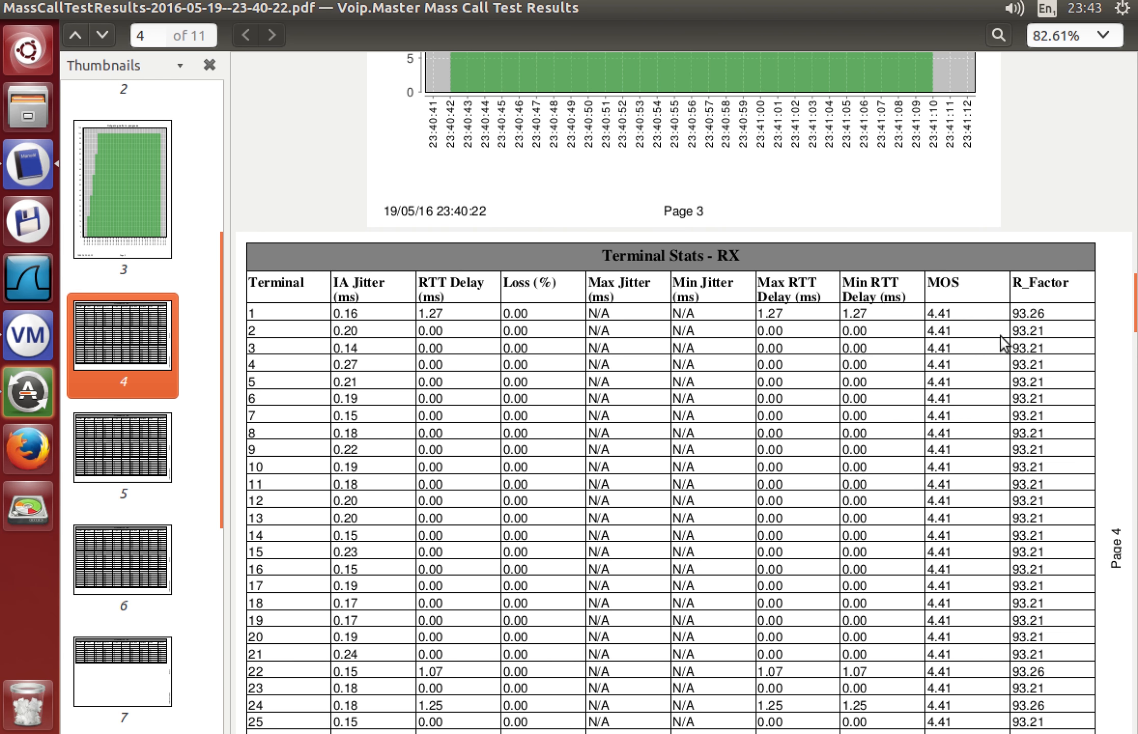
scroll(1013, 347, "down", 2)
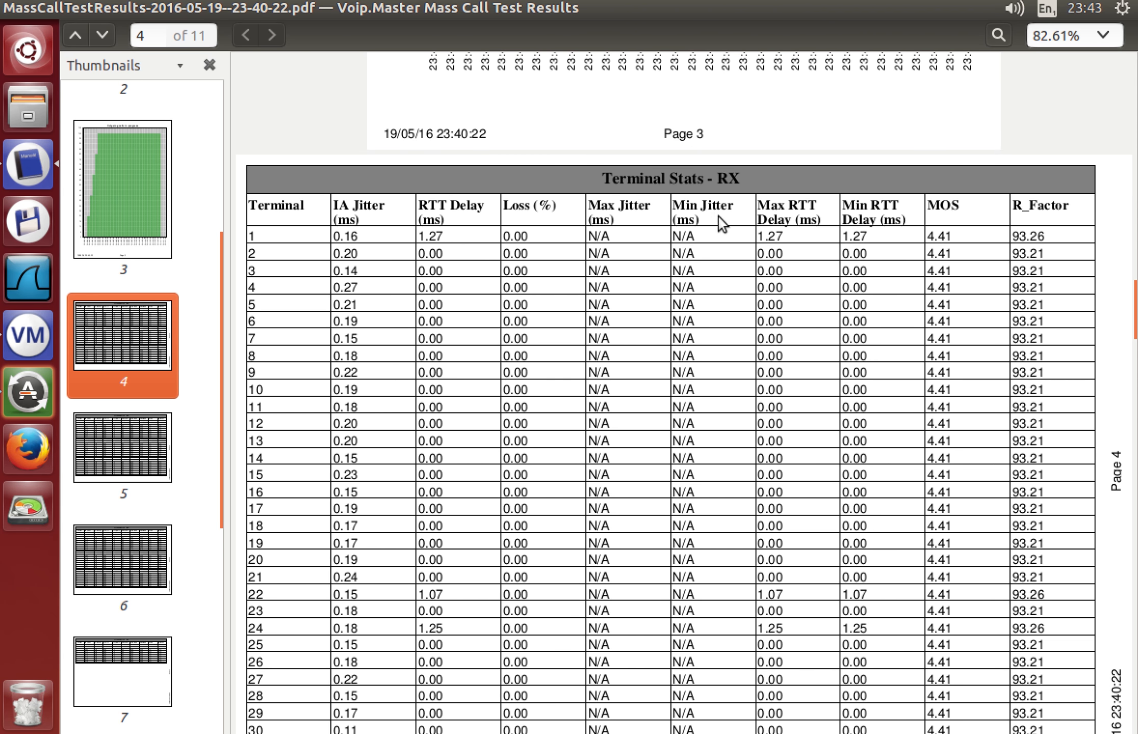
scroll(757, 258, "down", 15)
scroll(757, 260, "down", 12)
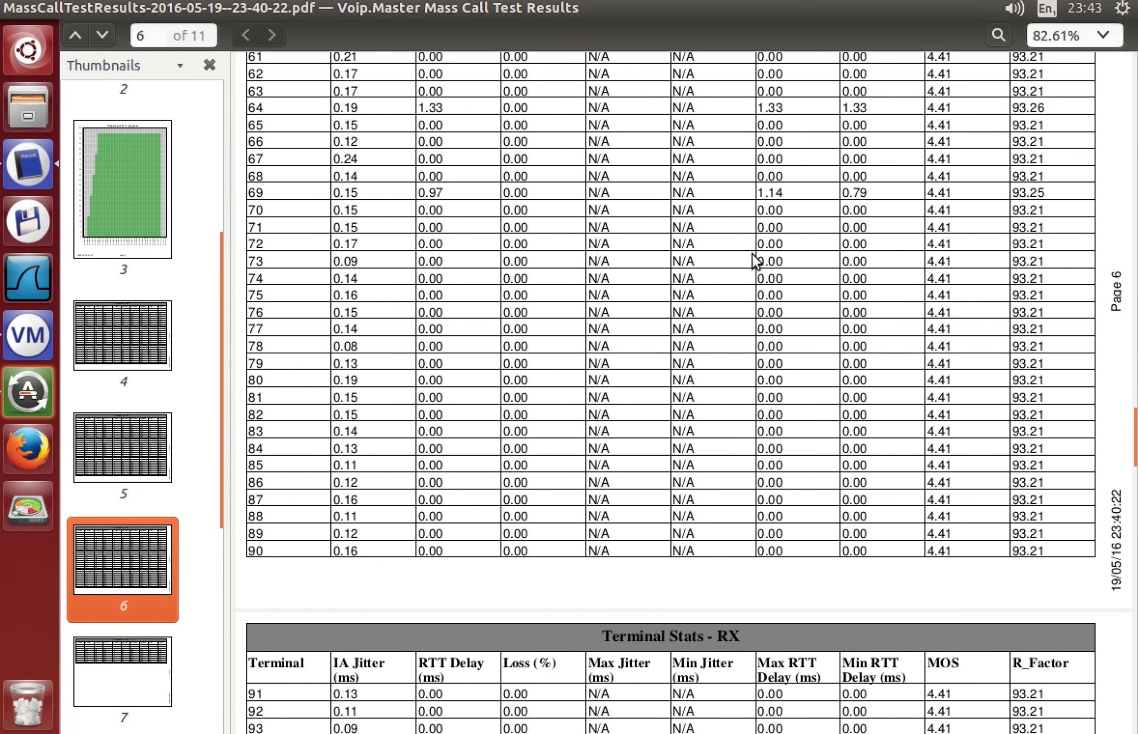
Examine the Terminal Stats - TX tables through the last terminal in the report.
scroll(756, 262, "down", 15)
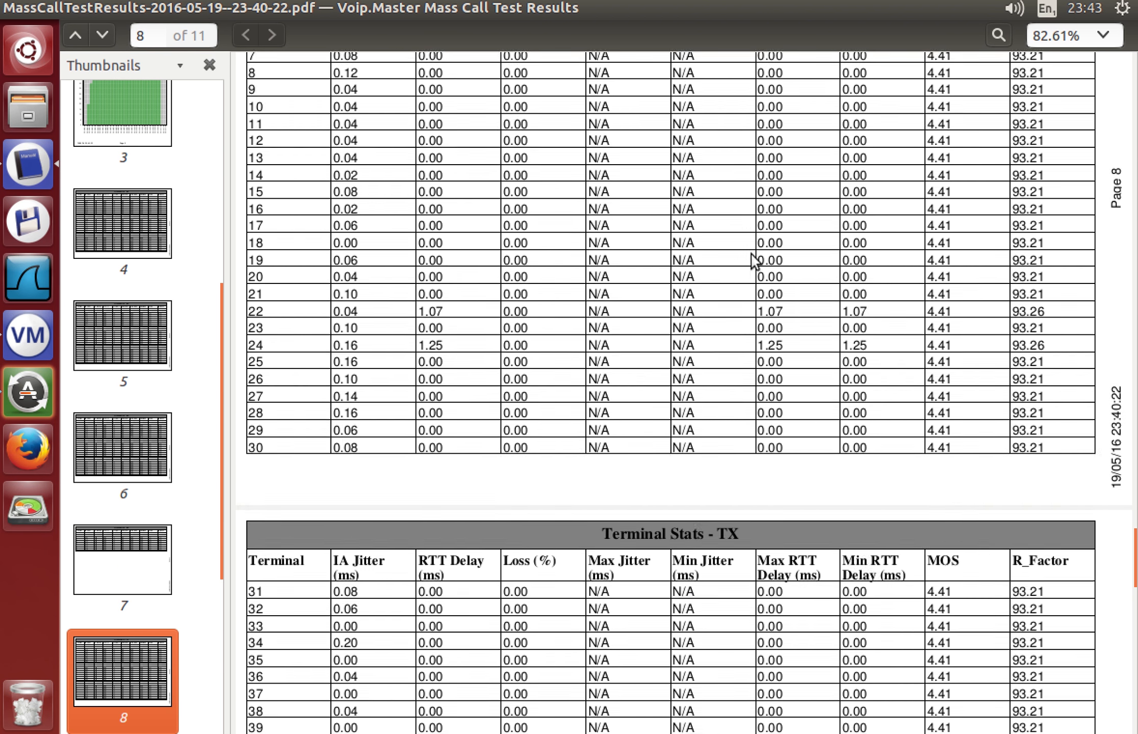
scroll(754, 264, "down", 10)
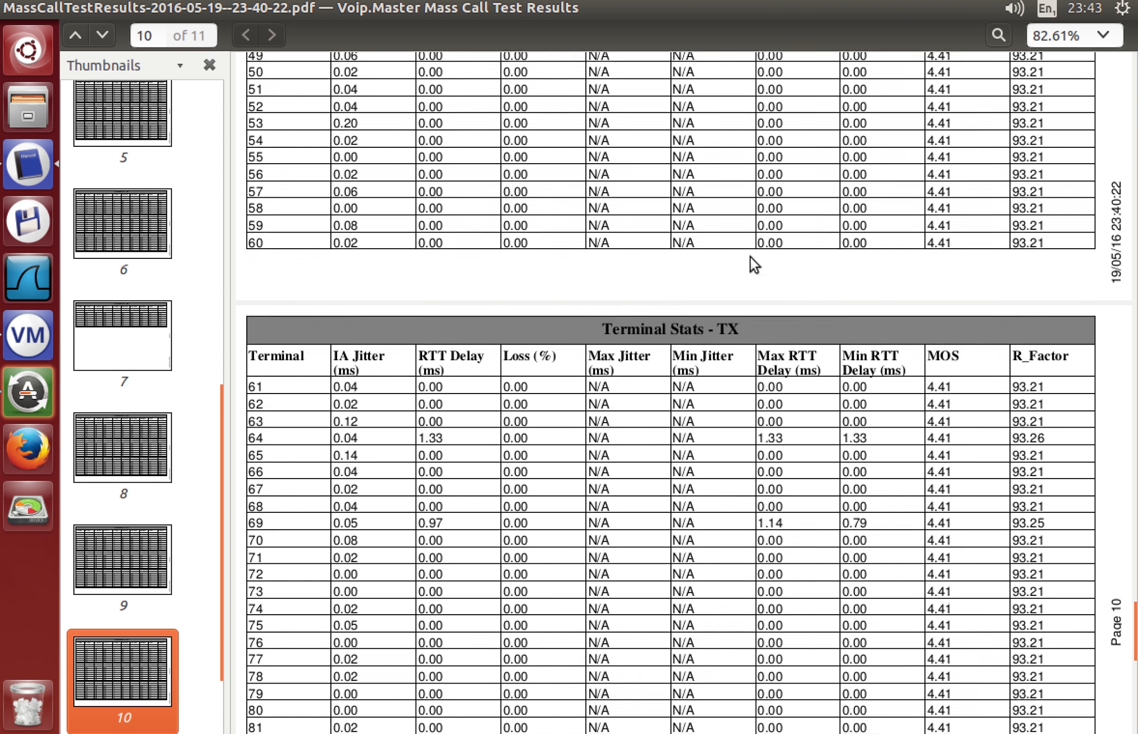
scroll(754, 264, "down", 5)
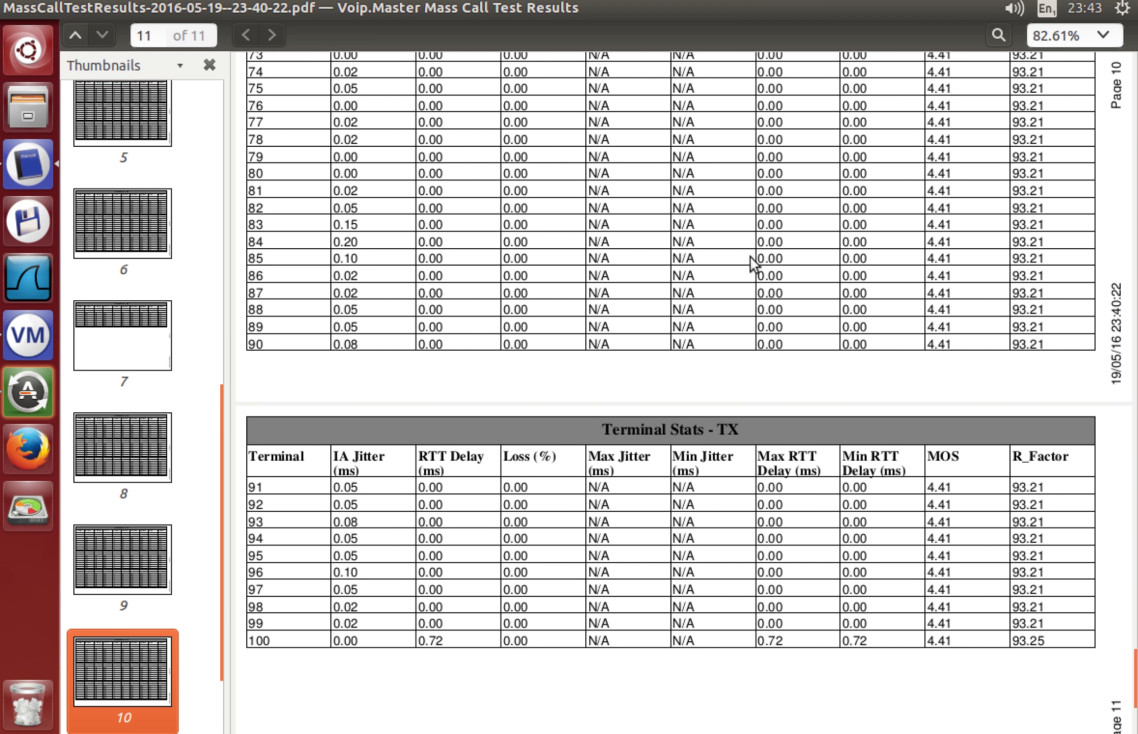
scroll(752, 265, "up", 9)
scroll(751, 264, "up", 3)
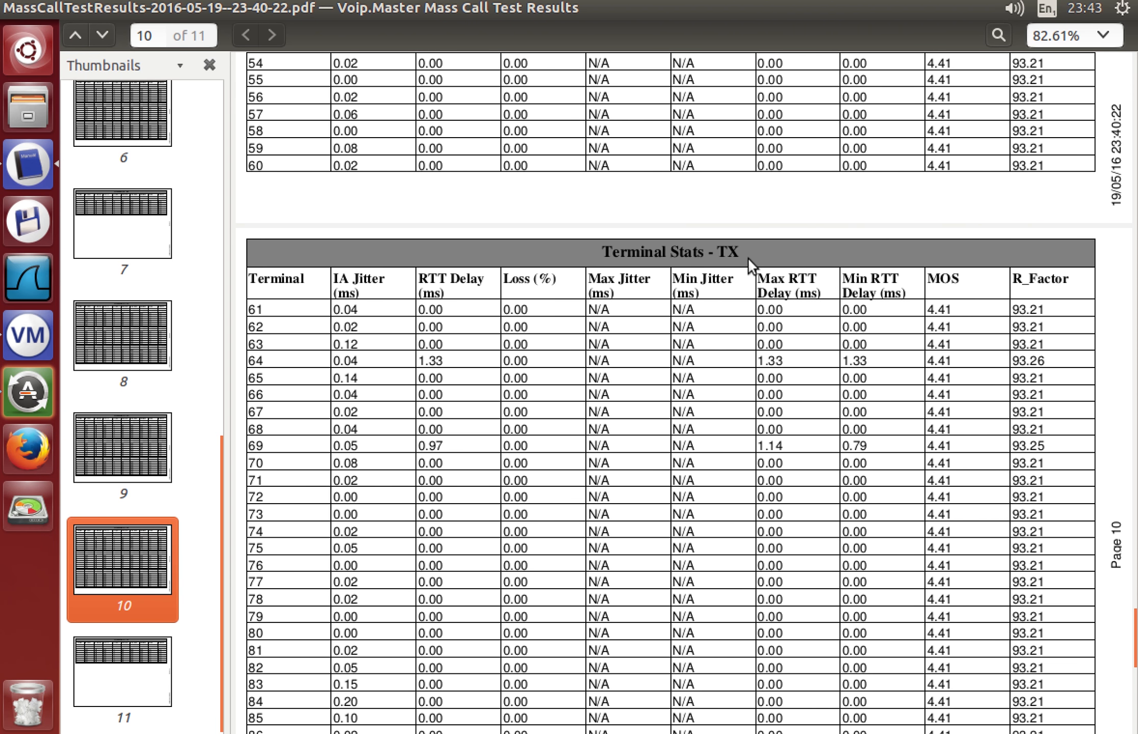
Return to the report's global MOS and R-Factor statistics on page 2 for a final check, and close the report.
scroll(730, 258, "up", 20)
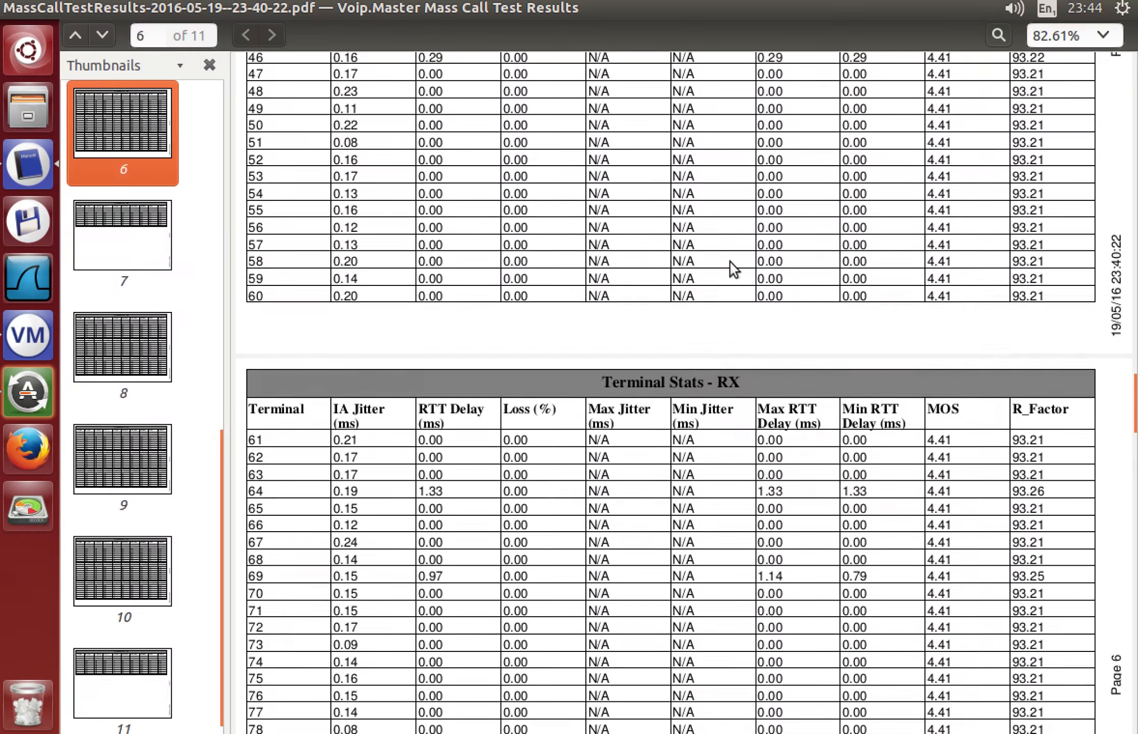
scroll(730, 260, "up", 10)
scroll(731, 262, "down", 5)
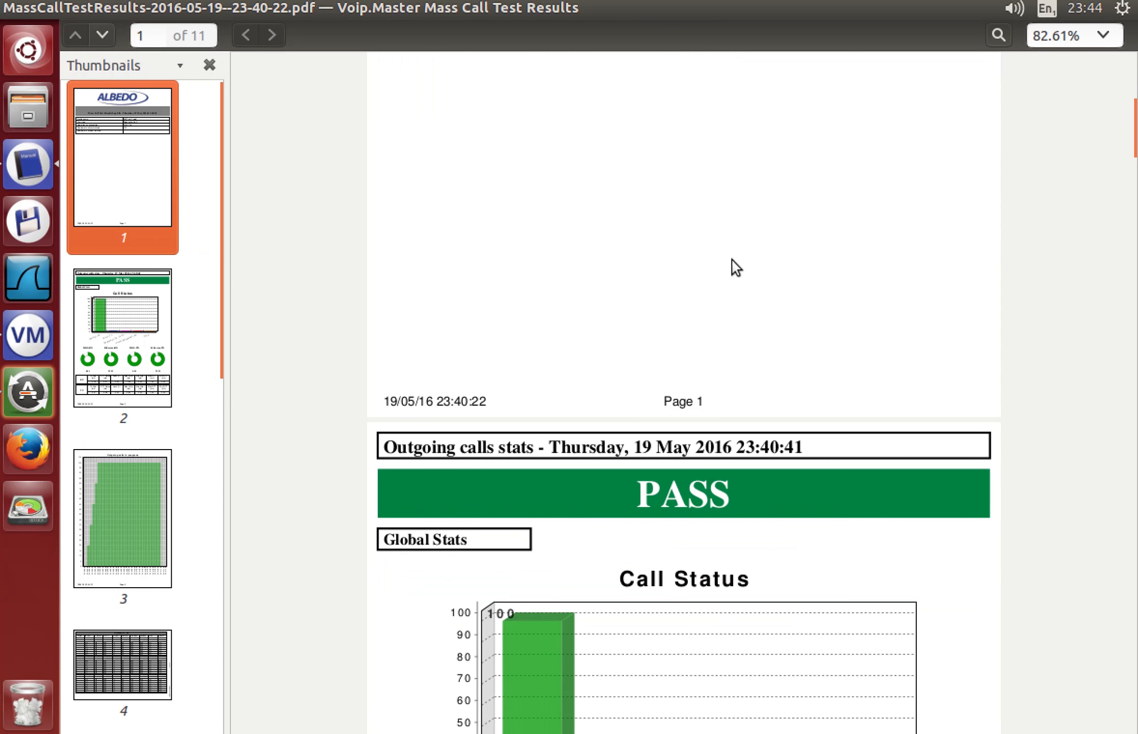
scroll(734, 259, "down", 5)
scroll(732, 261, "up", 1)
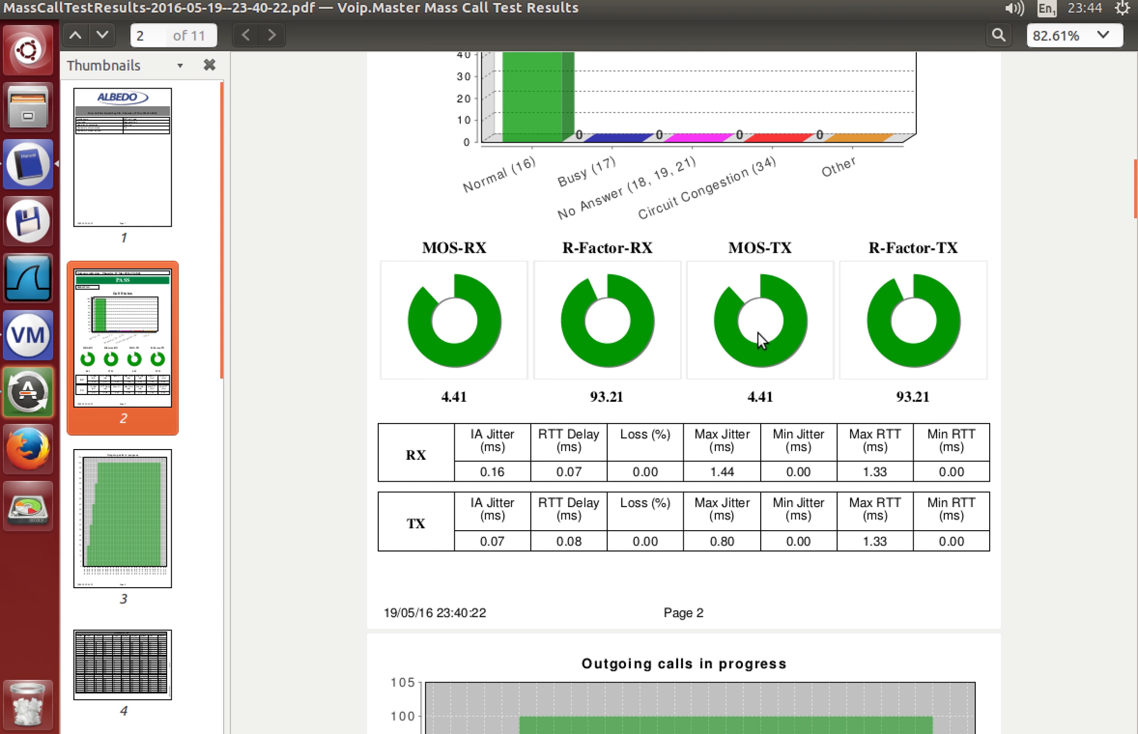
left_click(9, 7)
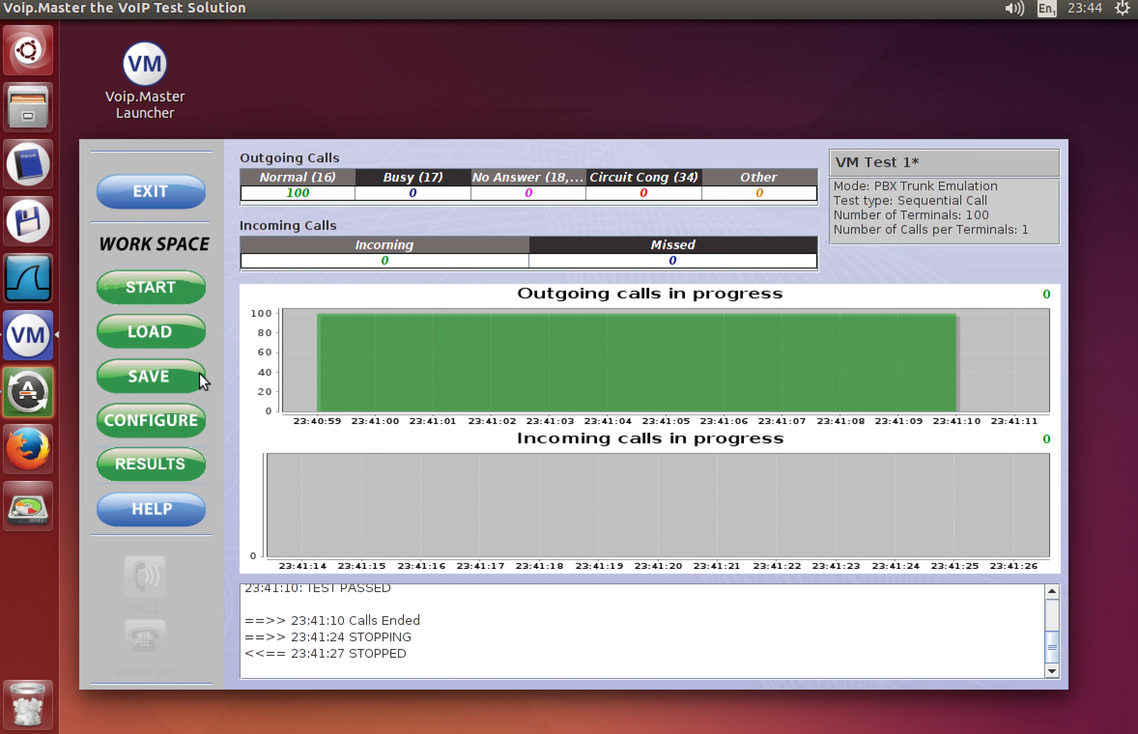
left_click(141, 464)
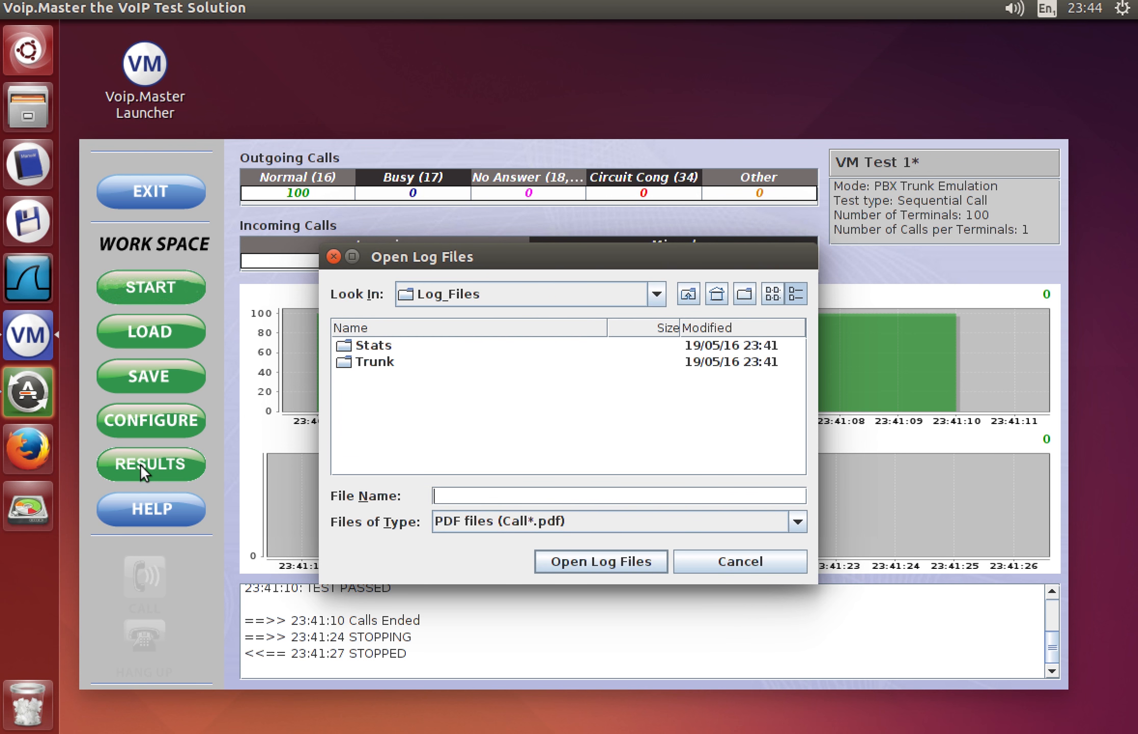
double_click(339, 363)
left_click(398, 345)
double_click(398, 345)
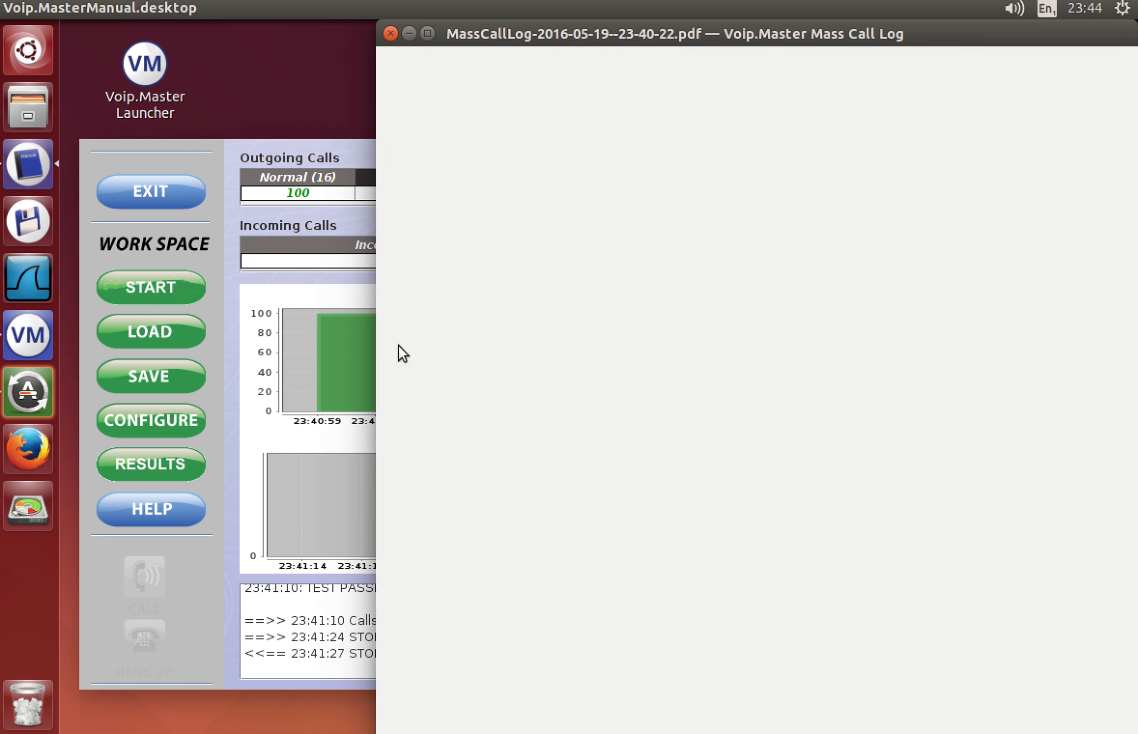
left_click_drag(768, 33, 559, 33)
Review the call log from the connection entries through the hang-up causes and end-of-test entries, and close it.
scroll(574, 258, "down", 3)
scroll(574, 258, "down", 15)
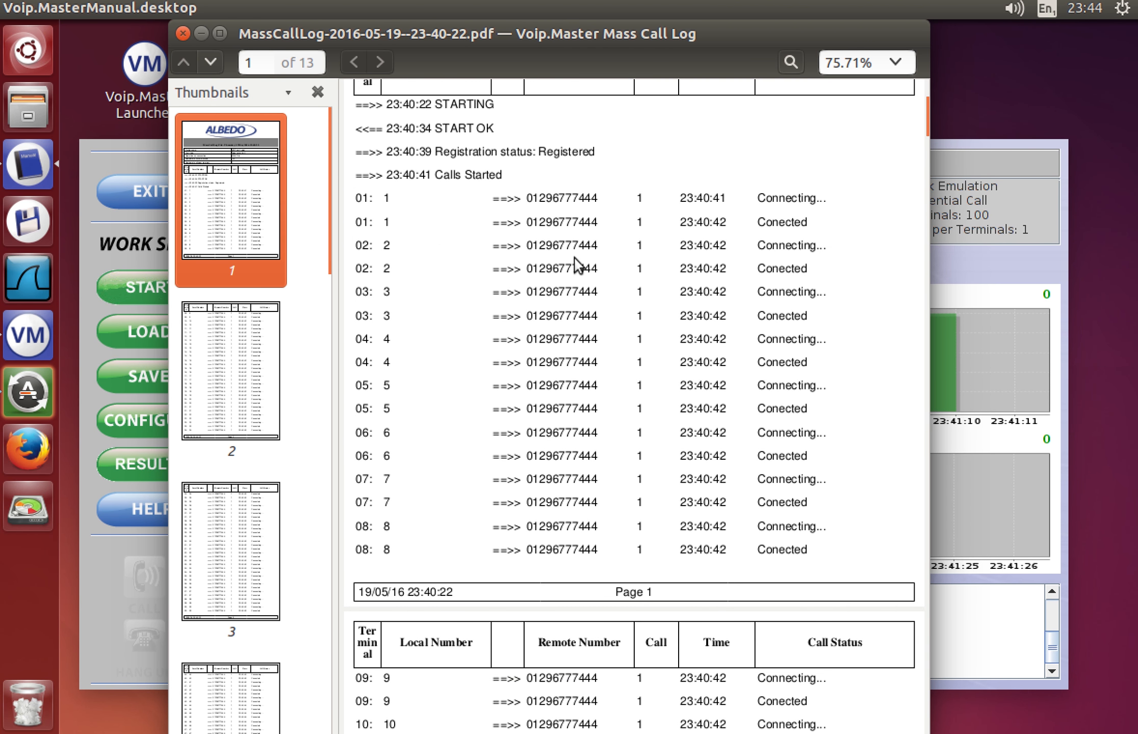
scroll(573, 276, "down", 15)
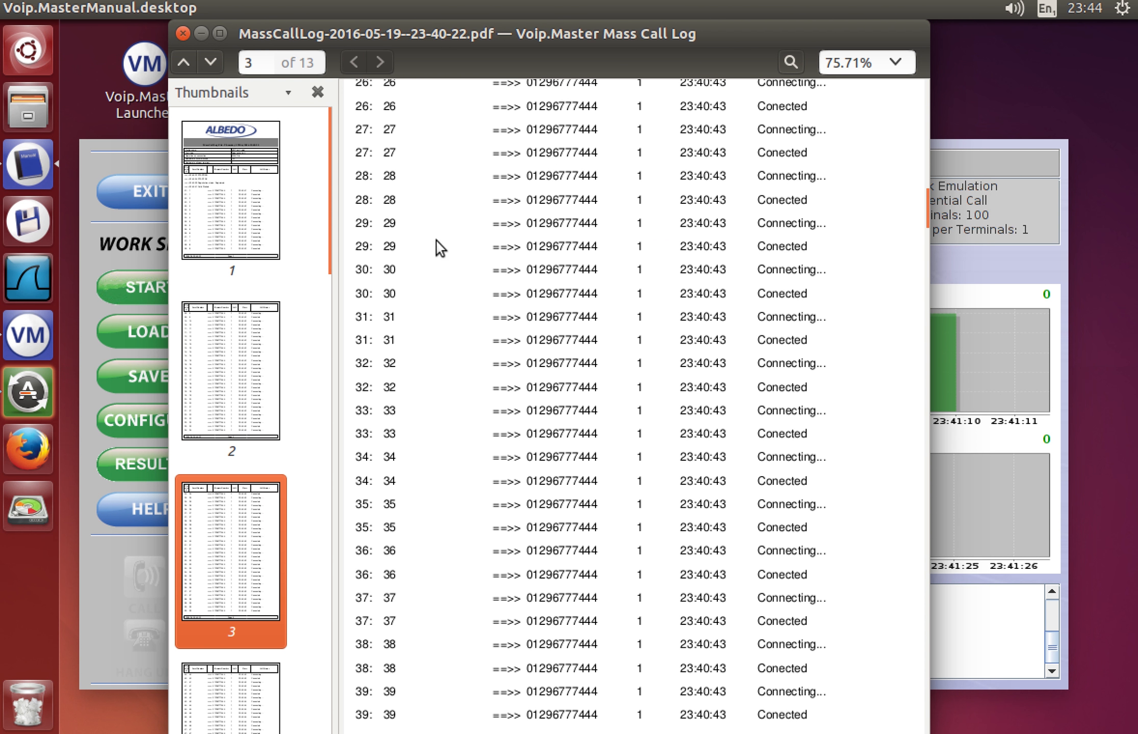
scroll(437, 252, "down", 12)
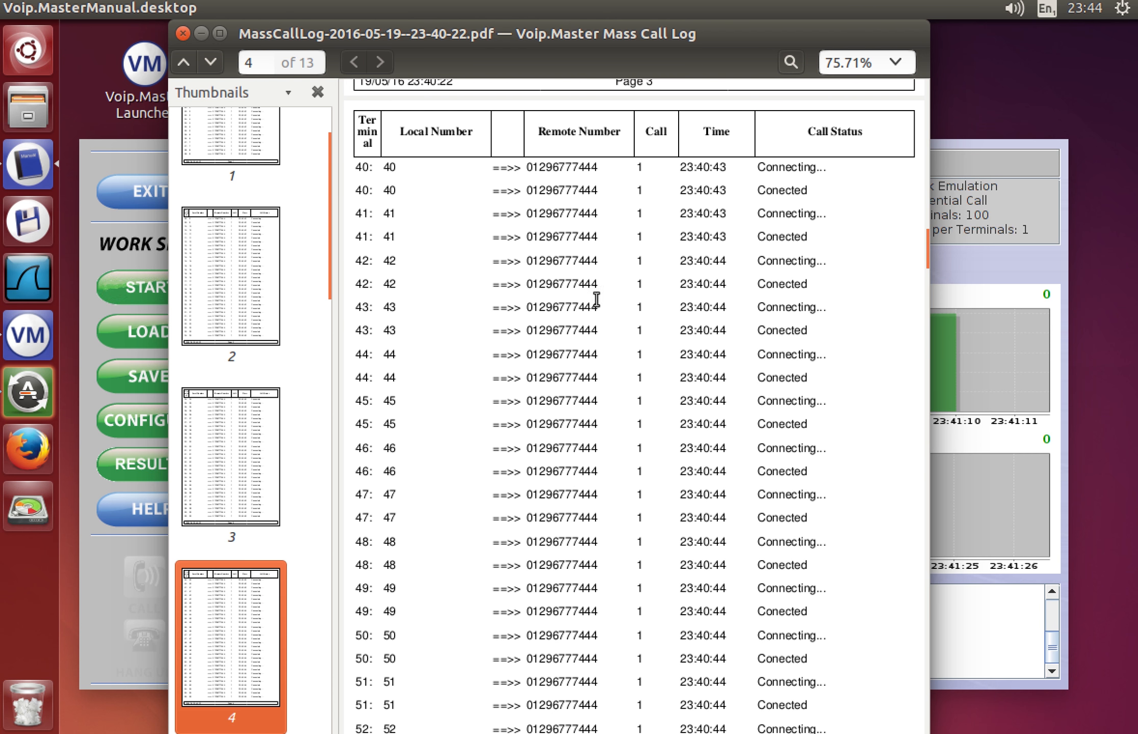
scroll(614, 291, "down", 18)
scroll(615, 291, "down", 20)
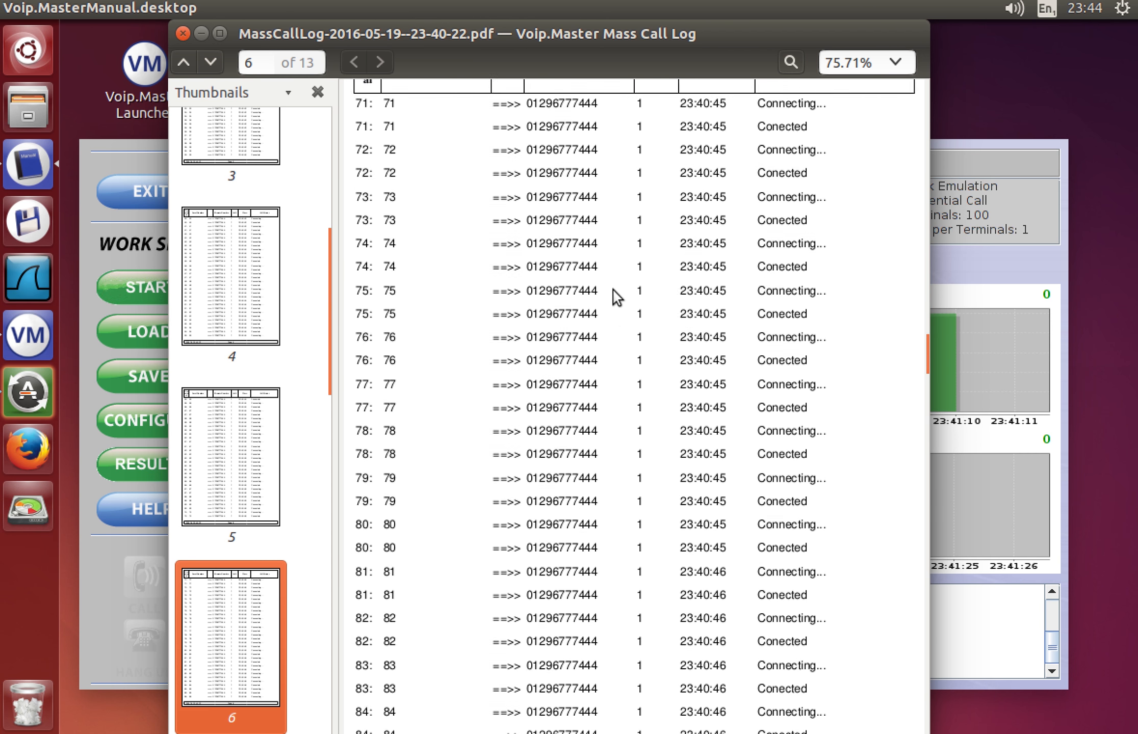
scroll(613, 290, "down", 20)
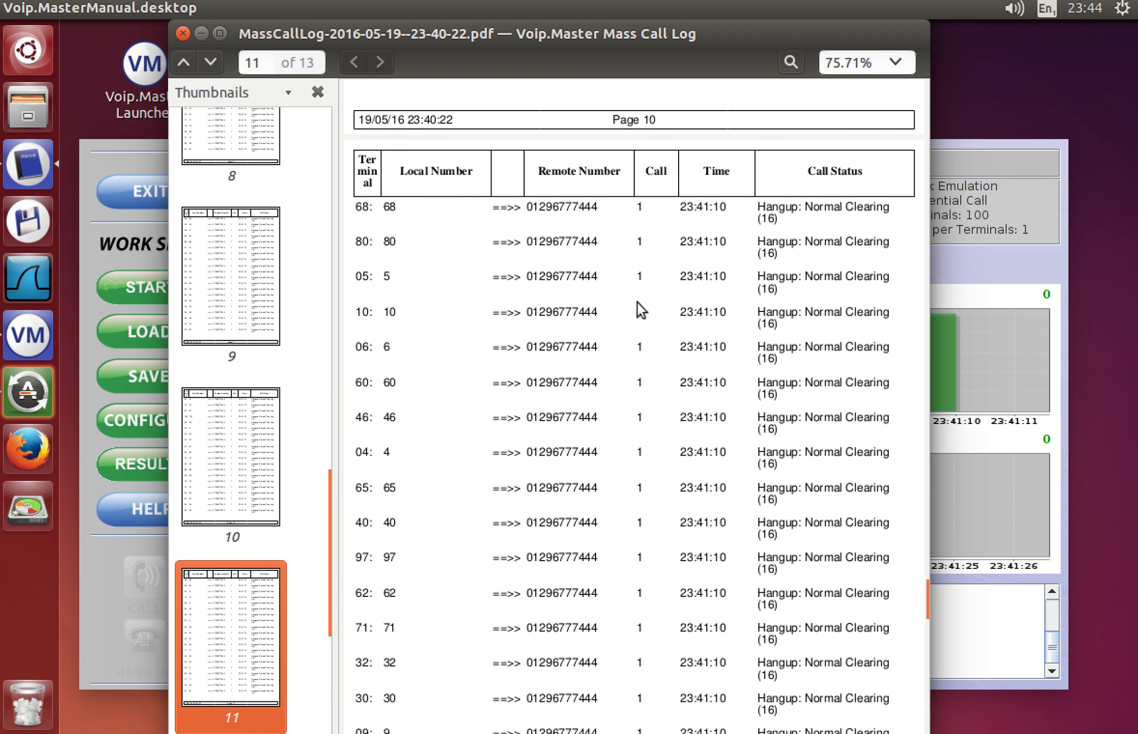
scroll(779, 359, "up", 20)
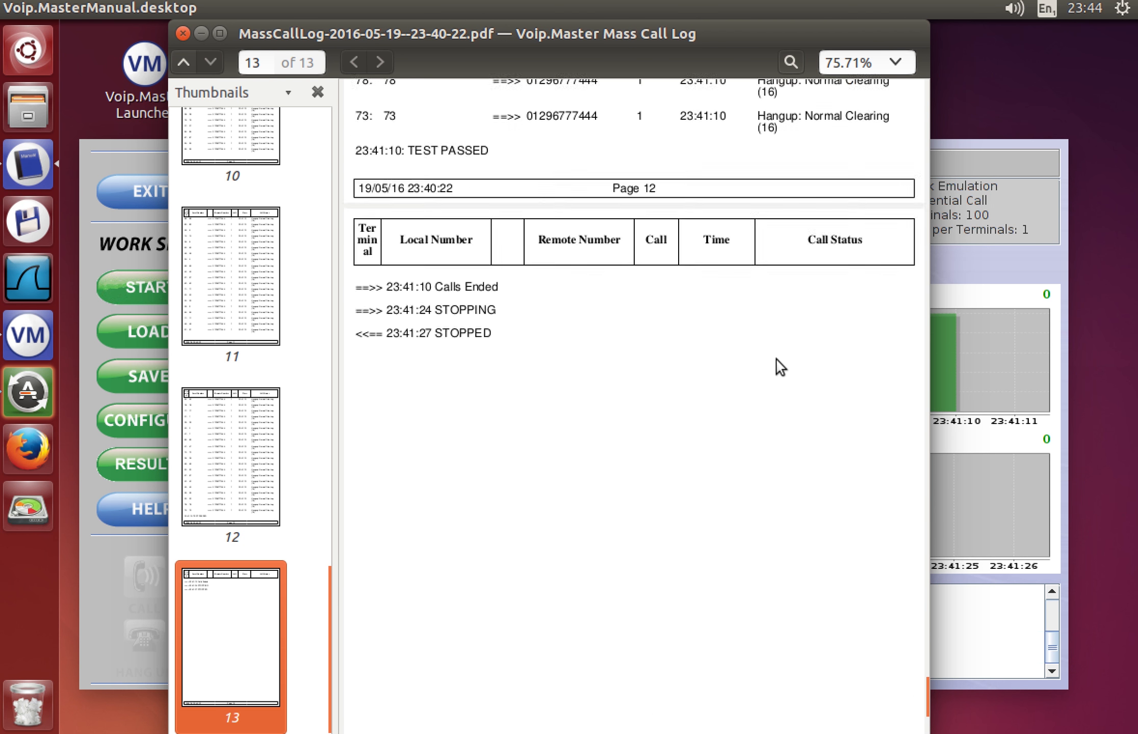
scroll(778, 366, "down", 20)
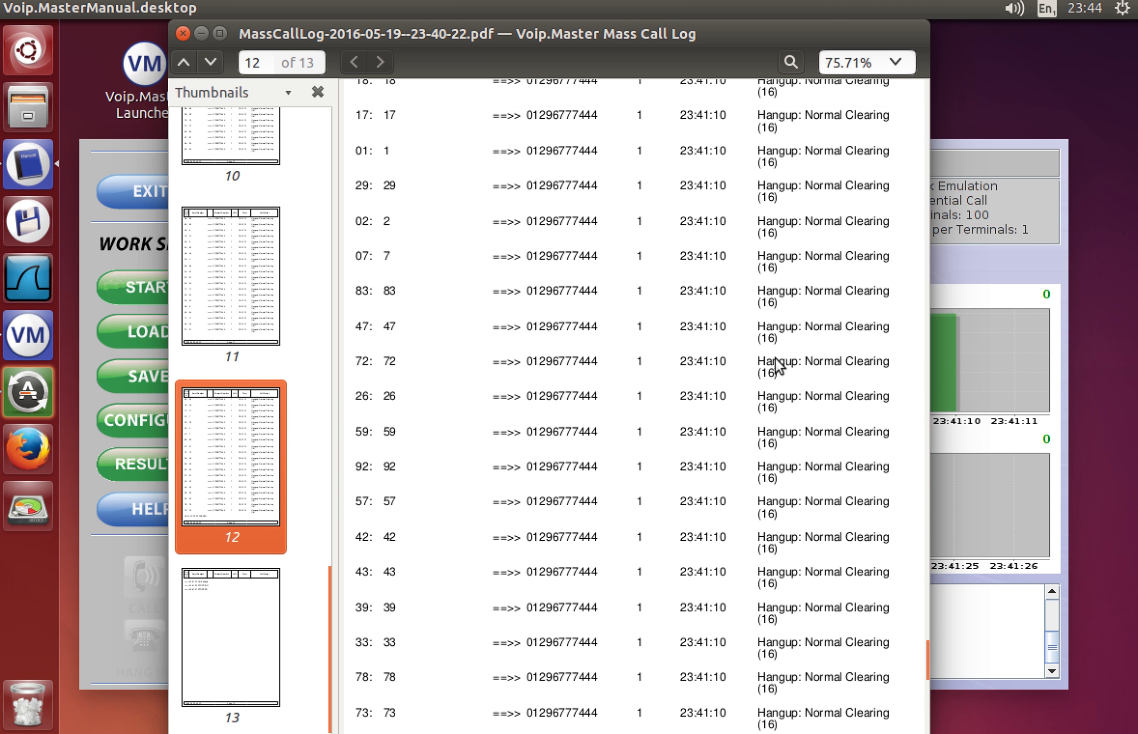
scroll(777, 360, "up", 20)
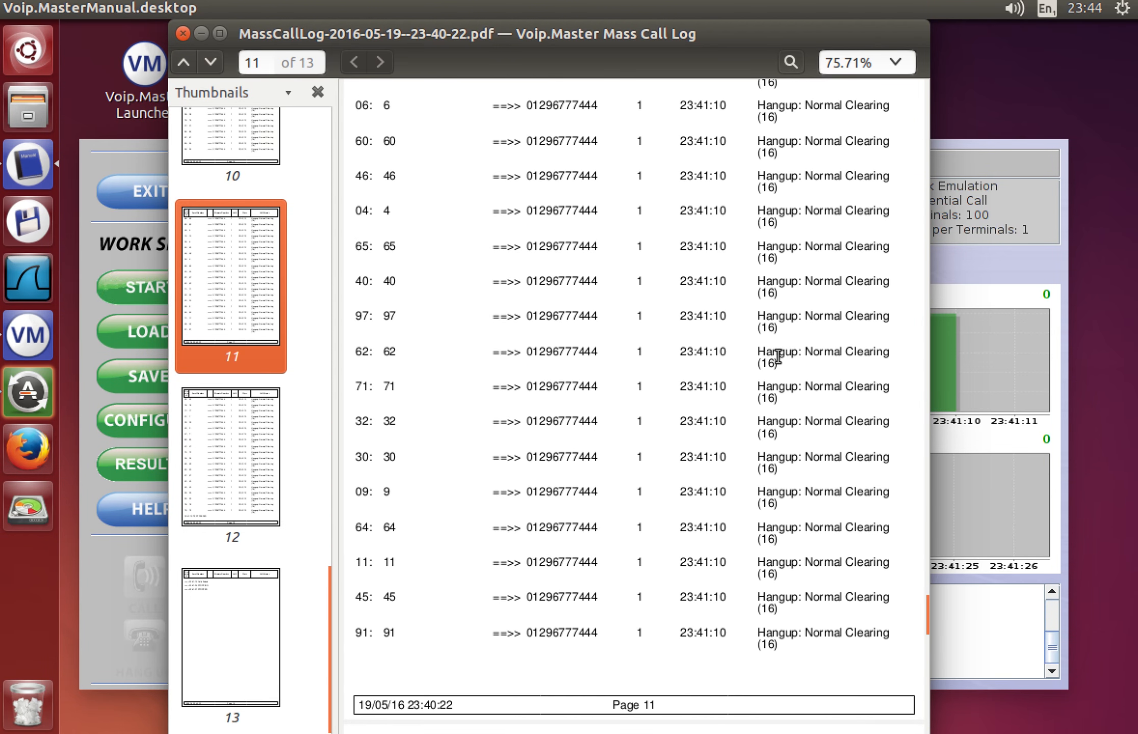
scroll(777, 364, "down", 20)
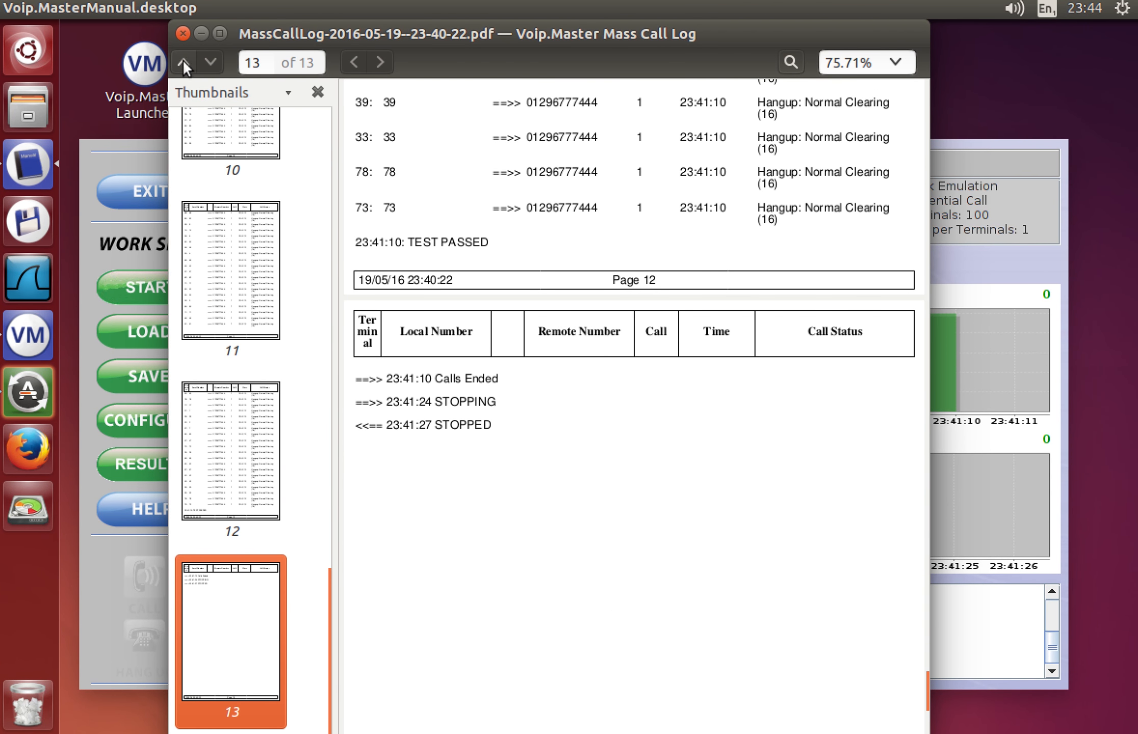
left_click(182, 33)
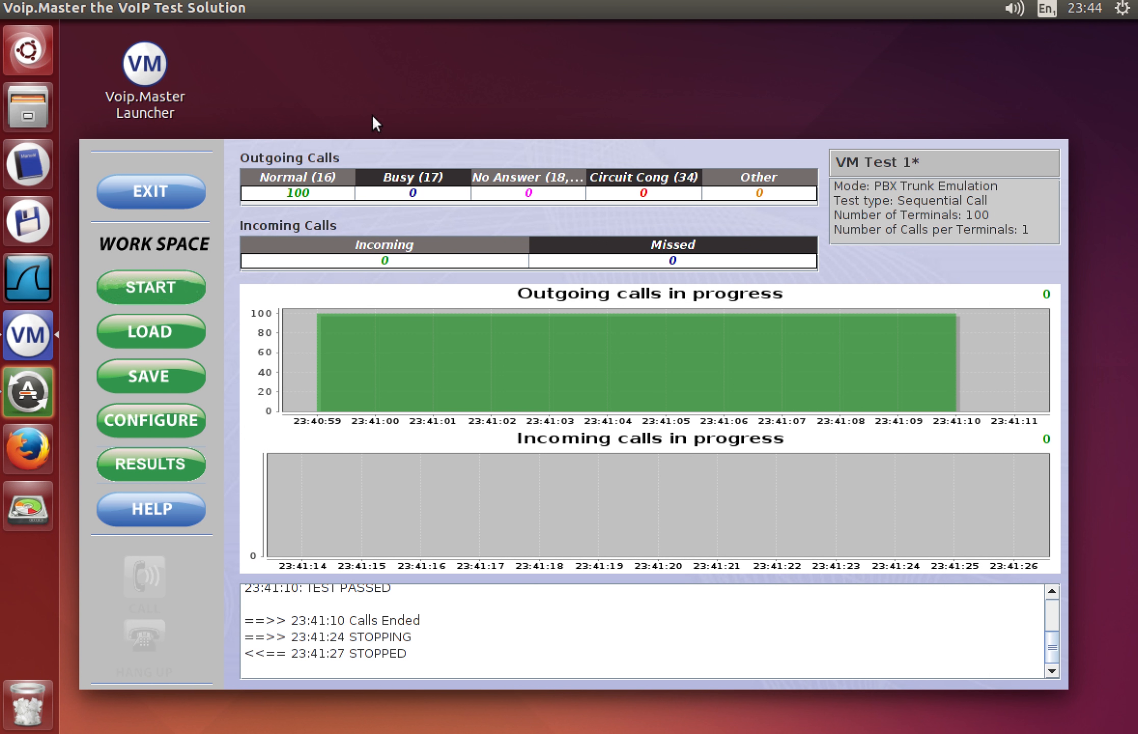